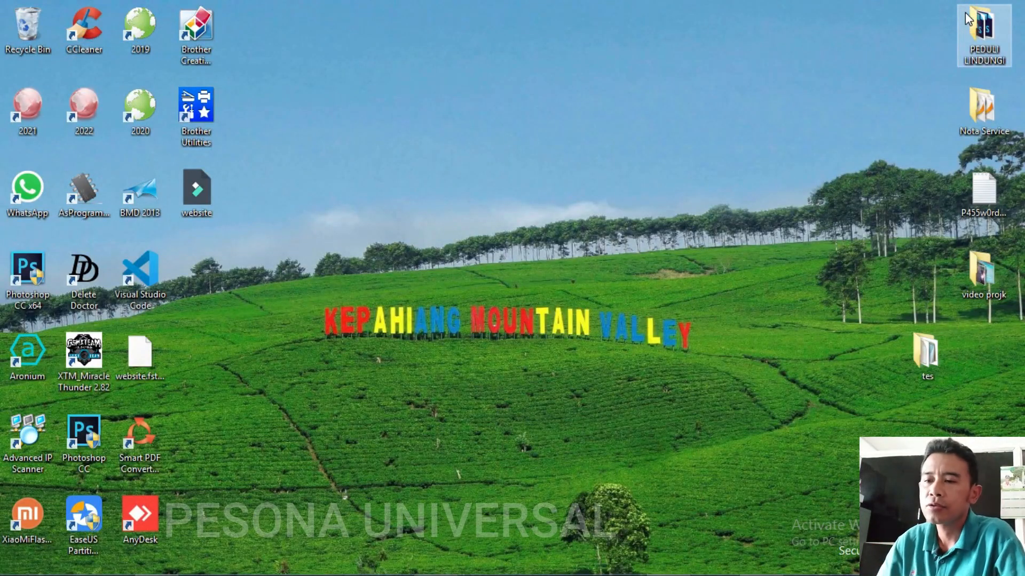
Restore Firefox and reload the local site at localhost/TES/.
{"action": "mouse_move", "coordinate": [507, 547]}
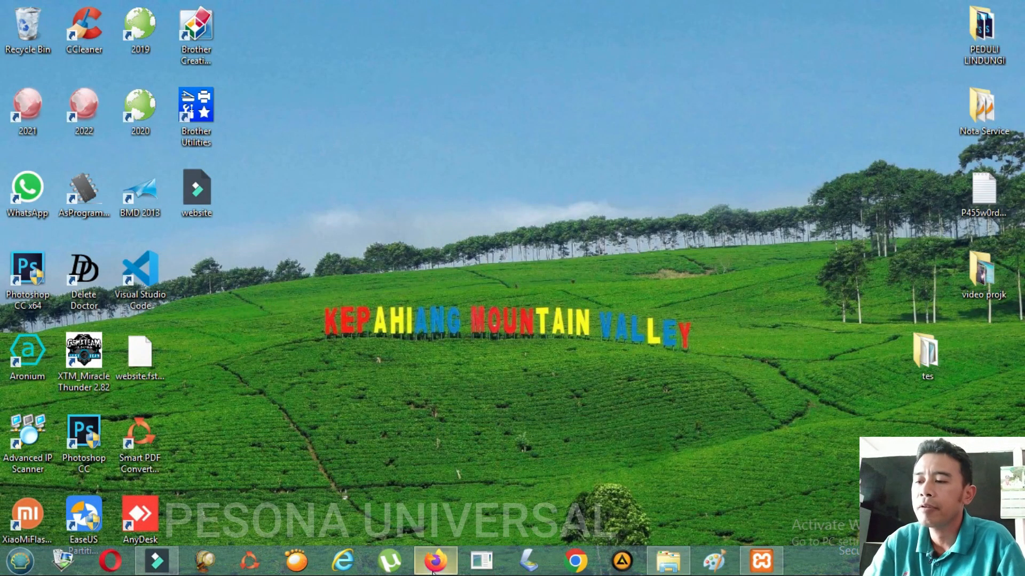
{"action": "left_click", "coordinate": [437, 565]}
{"action": "left_click", "coordinate": [309, 14]}
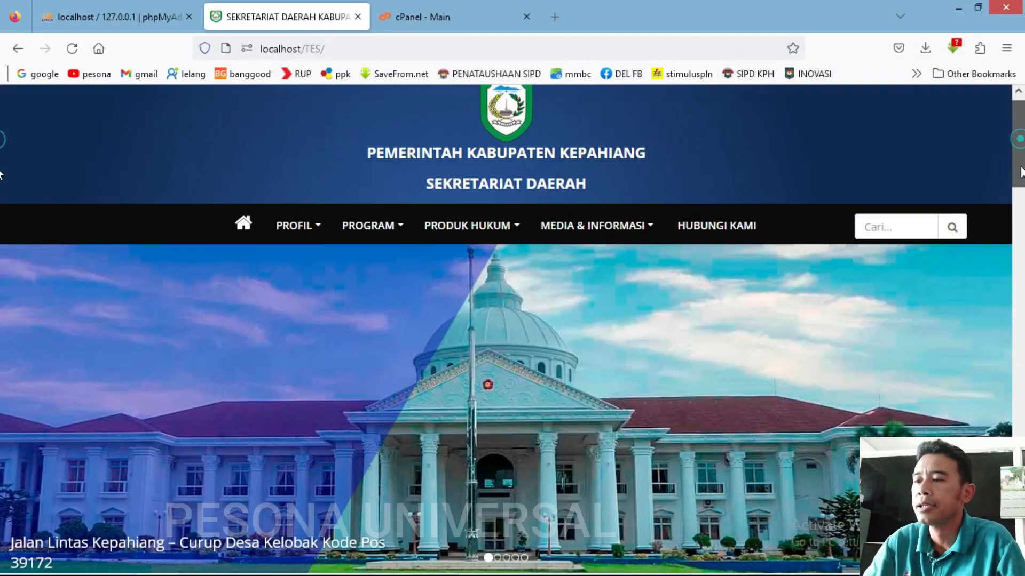
{"action": "left_click_drag", "start_coordinate": [1021, 167], "coordinate": [1023, 116]}
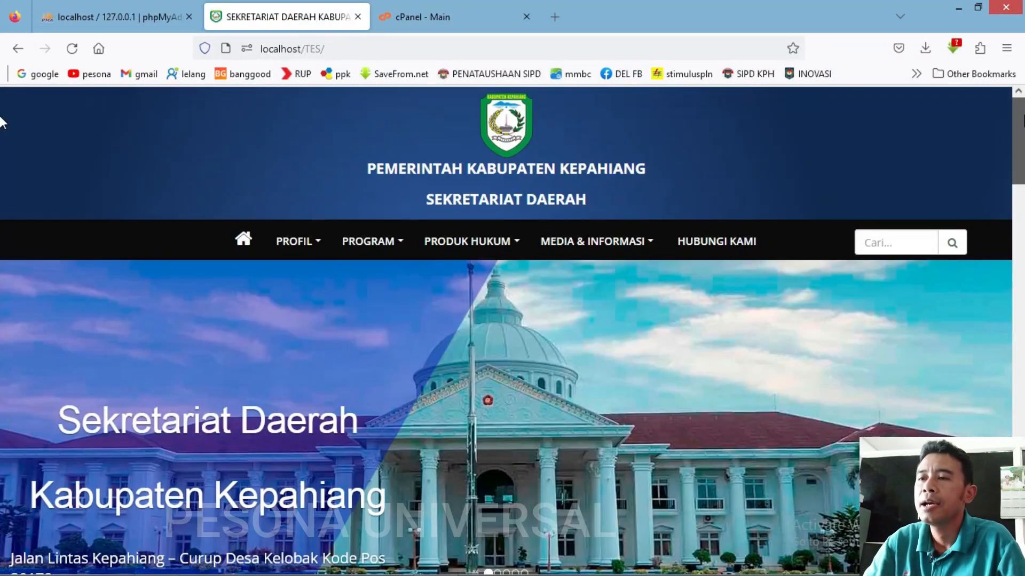
{"action": "left_click", "coordinate": [344, 50]}
{"action": "key", "text": "Return"}
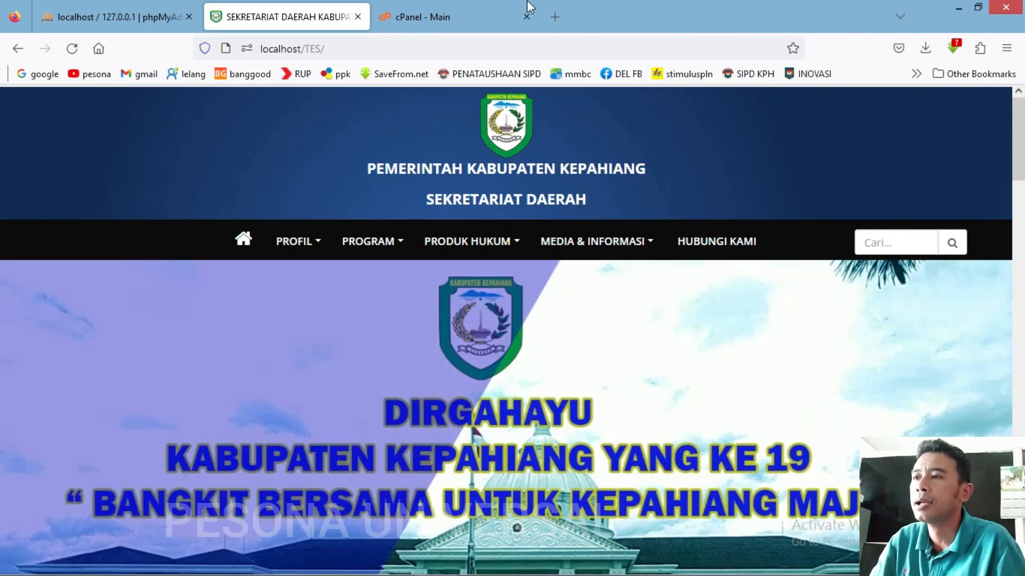
Load setda.kepahiangkab.go.id in a new tab, showing an empty Index of /, then return to the local tab.
{"action": "left_click", "coordinate": [553, 19]}
{"action": "type", "text": "se"}
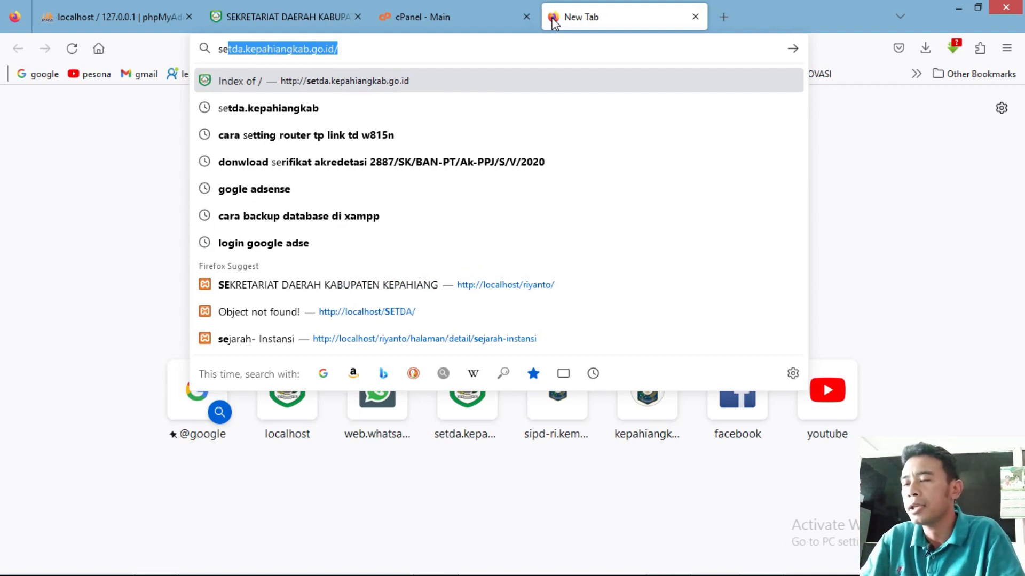
{"action": "key", "text": "Return"}
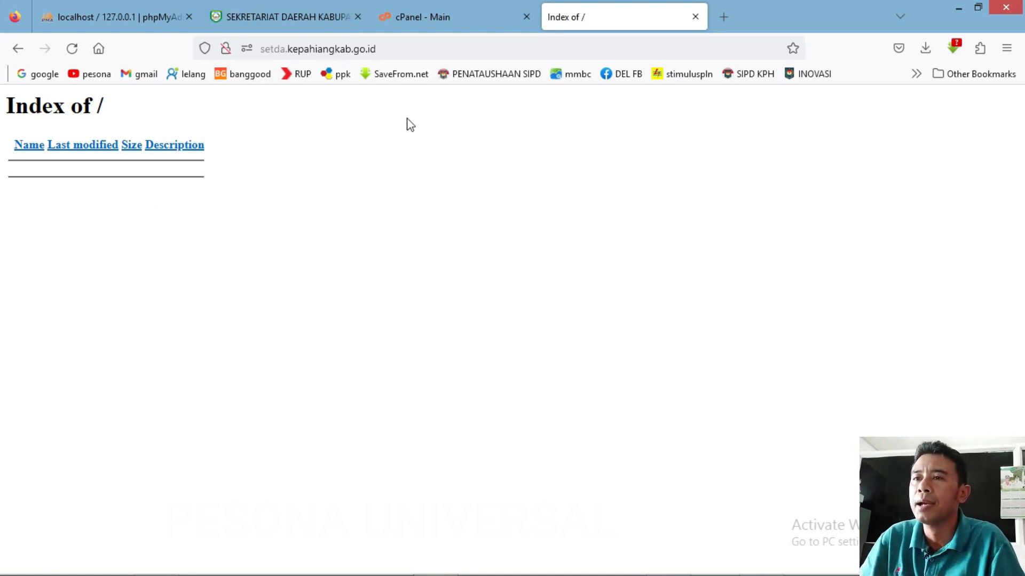
{"action": "left_click", "coordinate": [280, 17]}
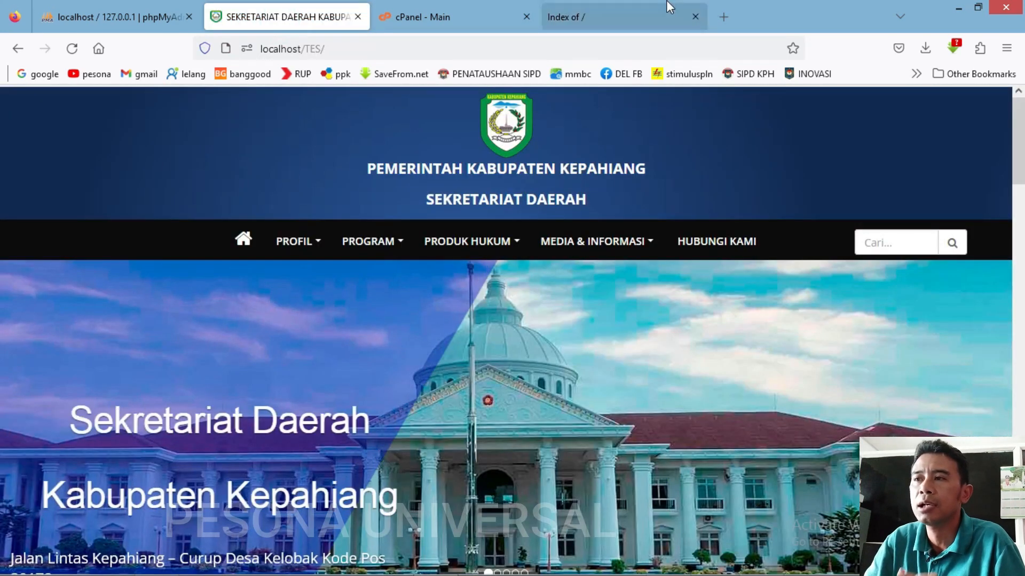
Quick-export the tes database as SQL in phpMyAdmin and reveal the 149 KB tes.sql download.
{"action": "left_click", "coordinate": [123, 16]}
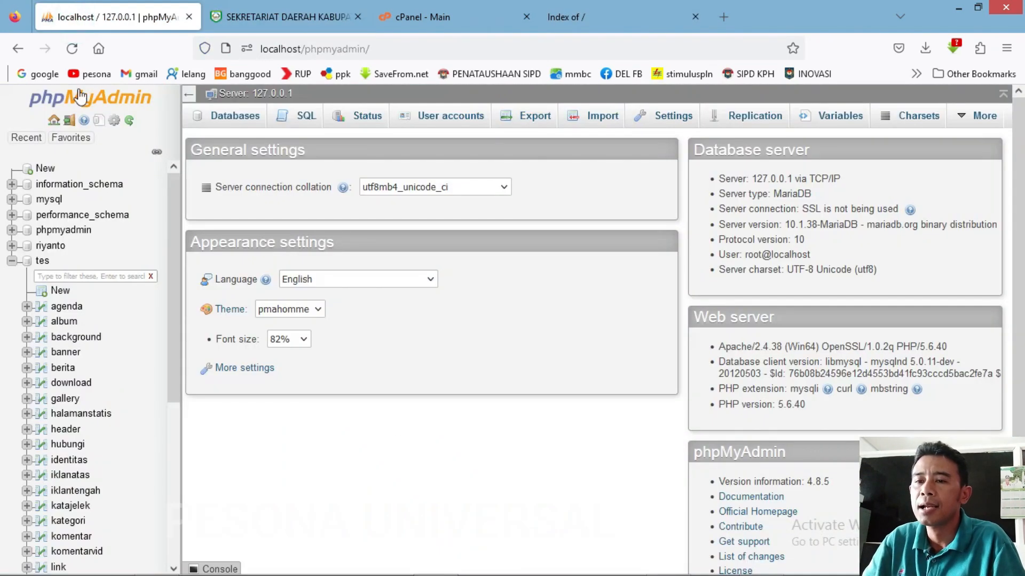
{"action": "left_click", "coordinate": [46, 265]}
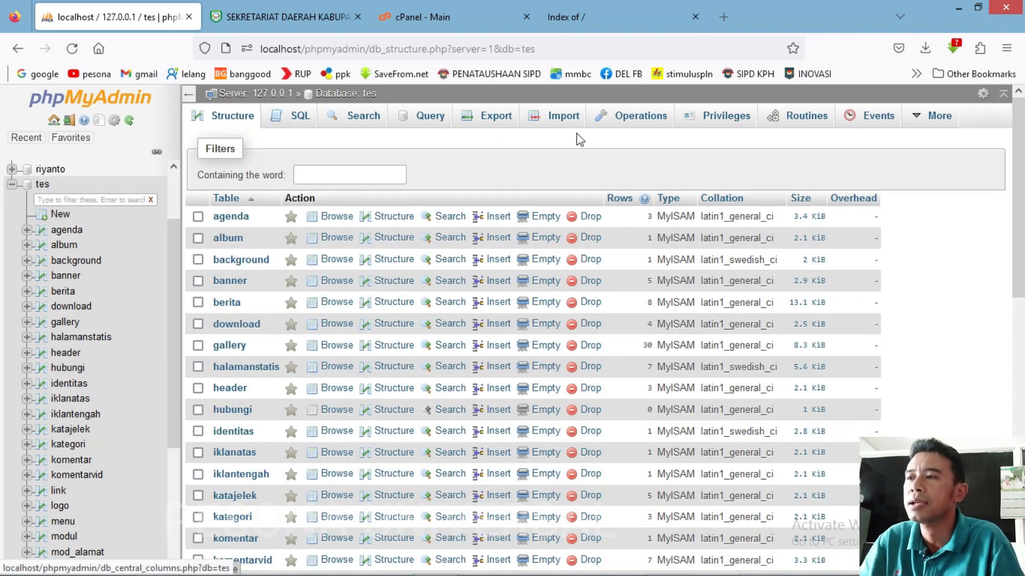
{"action": "left_click", "coordinate": [482, 131]}
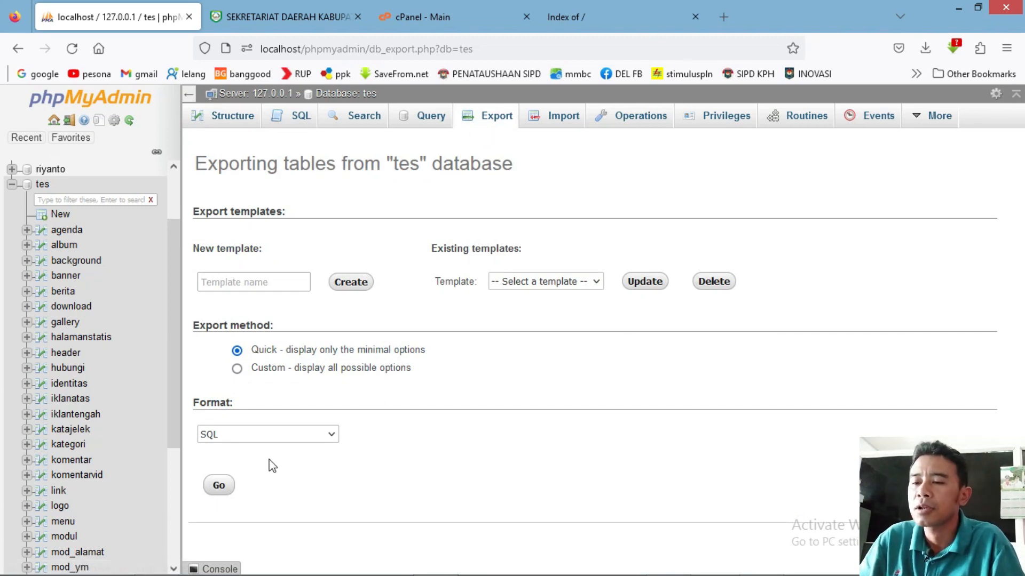
{"action": "left_click", "coordinate": [219, 487]}
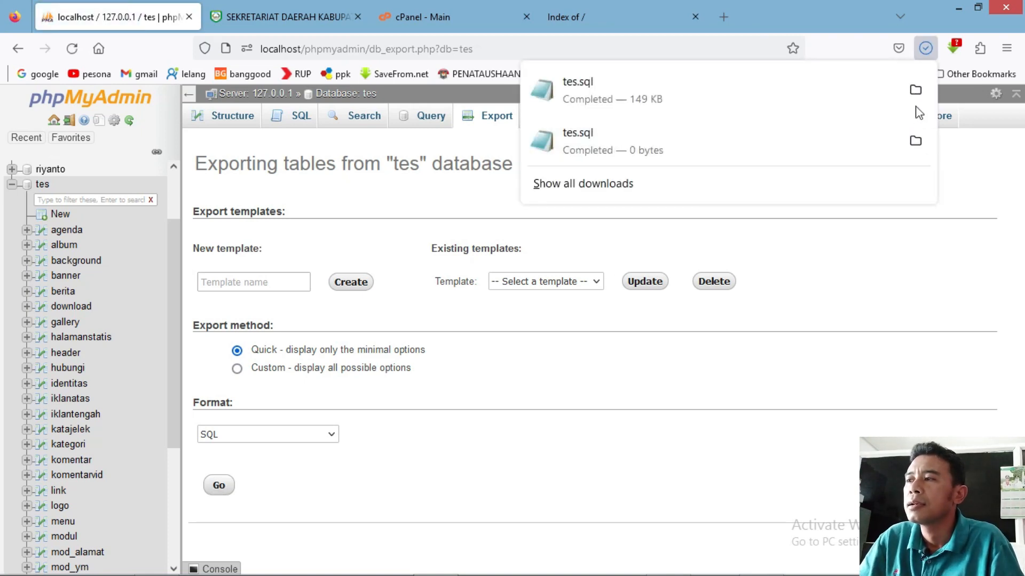
{"action": "left_click", "coordinate": [915, 89]}
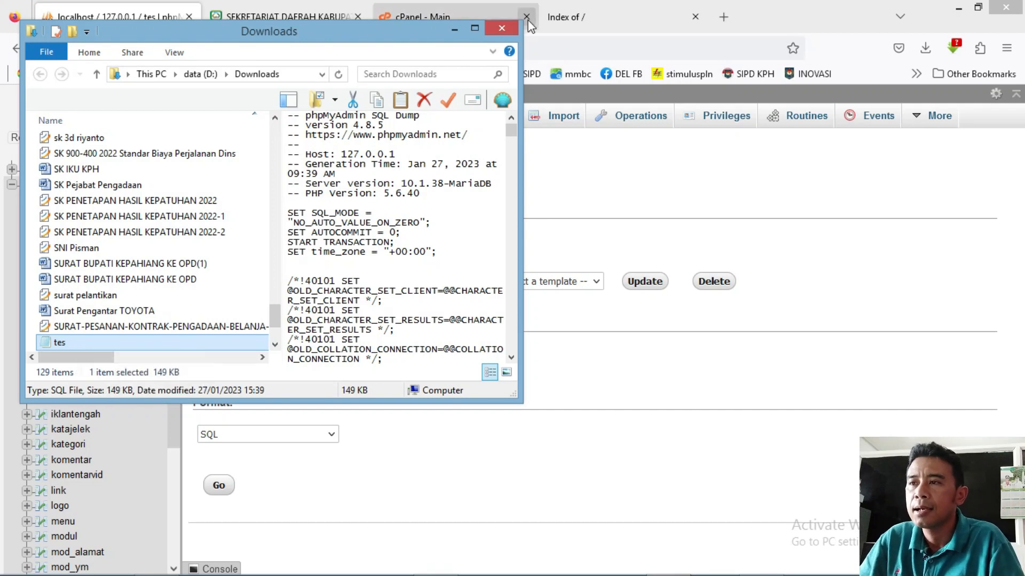
Close the Downloads window and refresh the desktop.
{"action": "left_click", "coordinate": [497, 31]}
{"action": "left_click", "coordinate": [957, 7]}
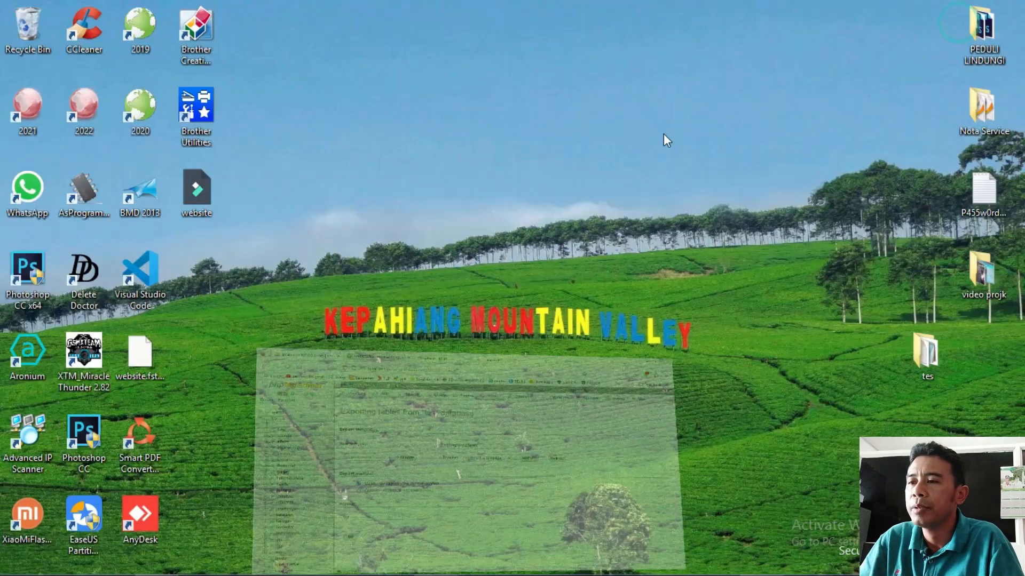
{"action": "right_click", "coordinate": [459, 218]}
{"action": "left_click", "coordinate": [490, 261]}
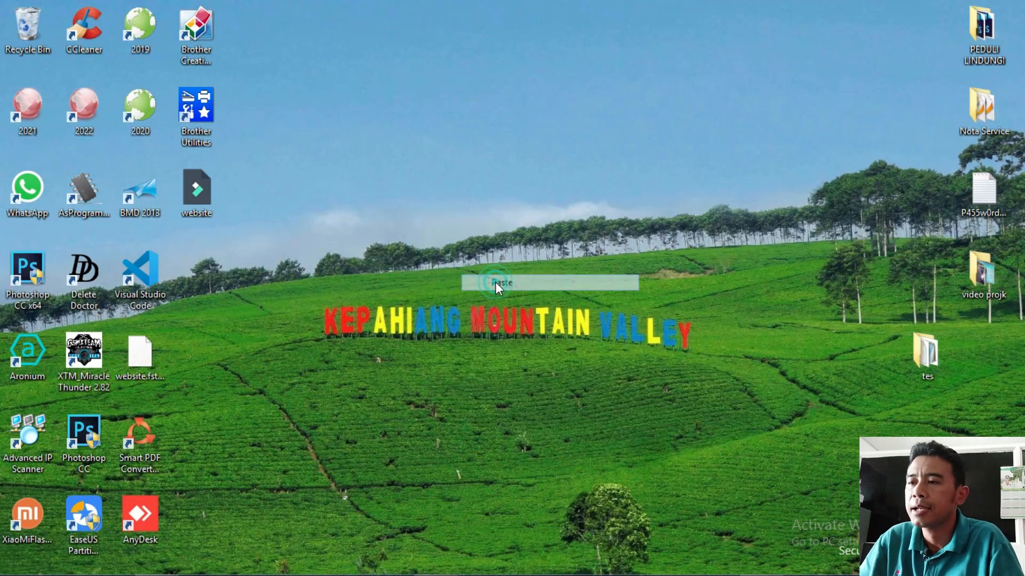
{"action": "left_click", "coordinate": [435, 561]}
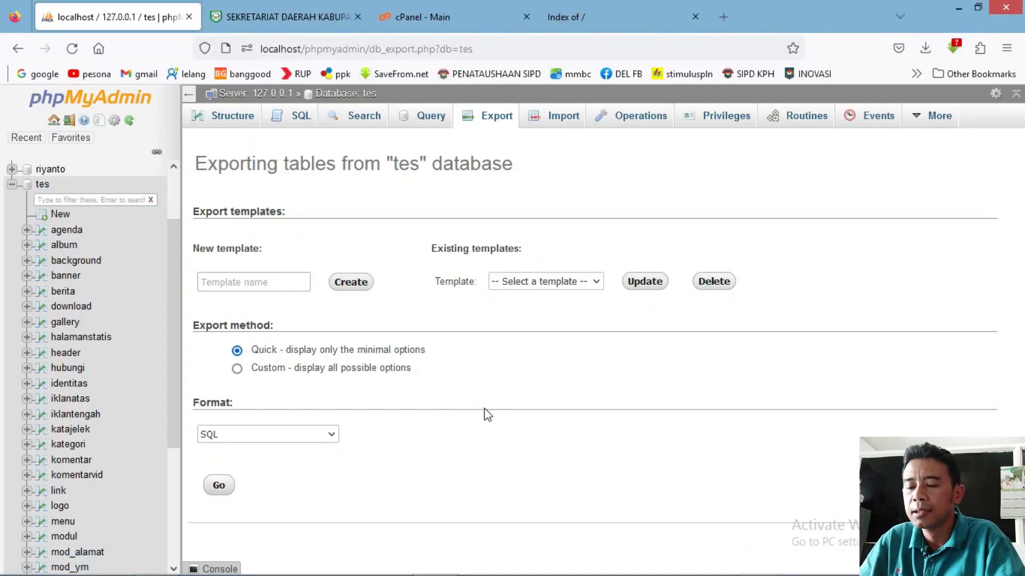
Open C:\xampp\htdocs\tes in File Explorer and select all 12 items.
{"action": "key", "text": "super+e"}
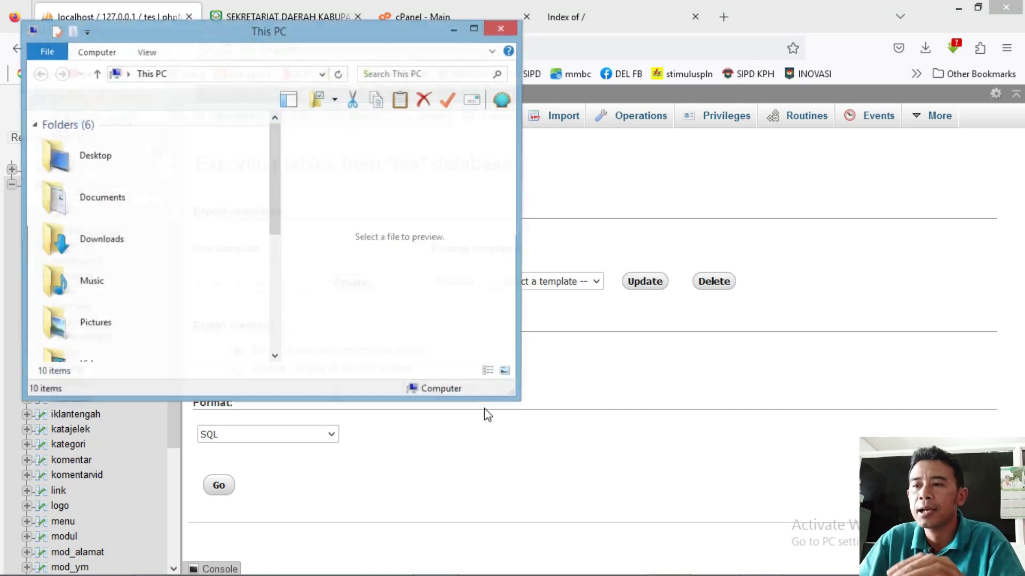
{"action": "left_click_drag", "start_coordinate": [272, 201], "coordinate": [261, 313]}
{"action": "left_click", "coordinate": [165, 208]}
{"action": "double_click", "coordinate": [164, 208]}
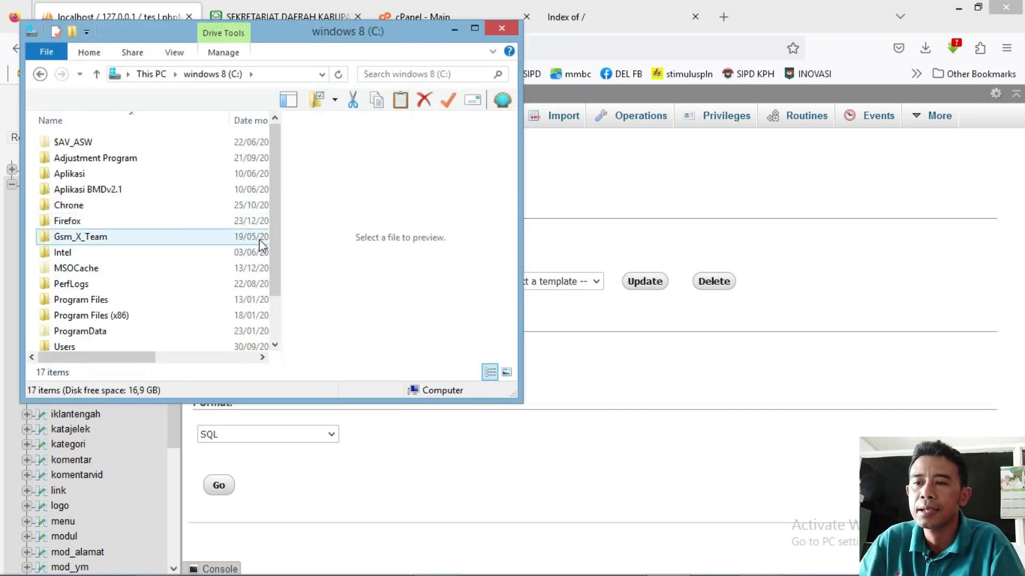
{"action": "left_click_drag", "start_coordinate": [273, 276], "coordinate": [273, 316]}
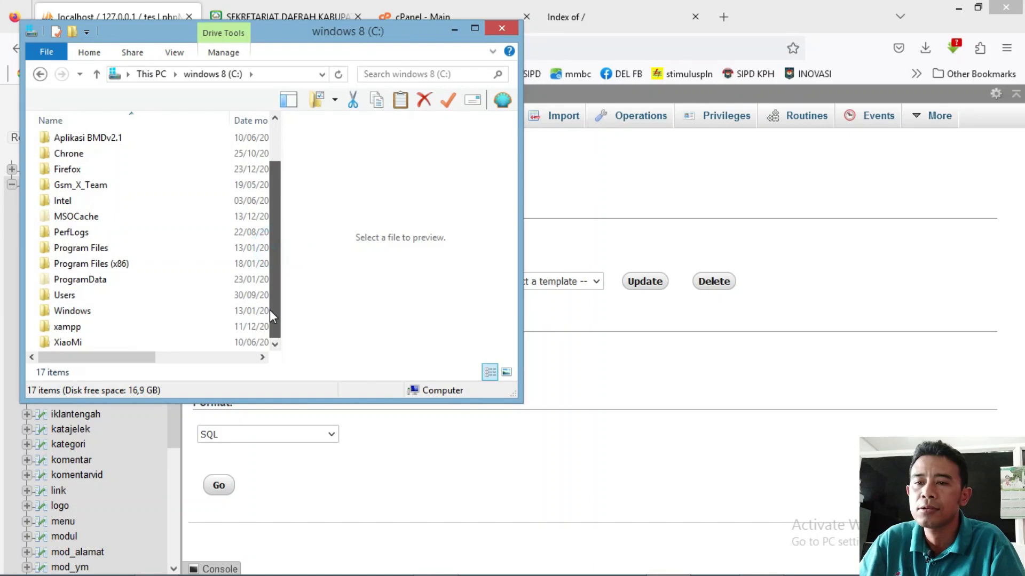
{"action": "double_click", "coordinate": [64, 327]}
{"action": "left_click", "coordinate": [80, 207]}
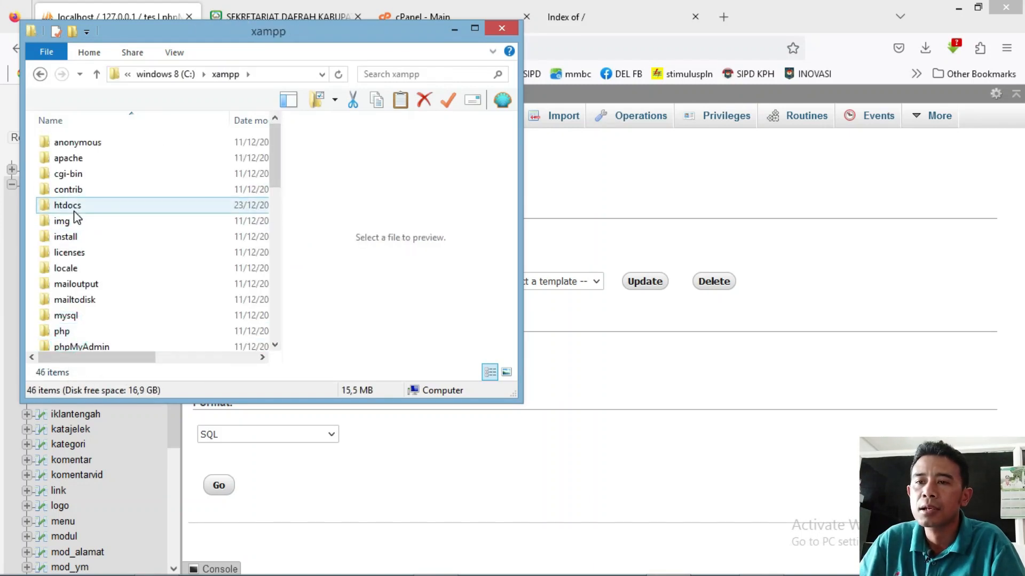
{"action": "double_click", "coordinate": [64, 205]}
{"action": "left_click", "coordinate": [62, 191]}
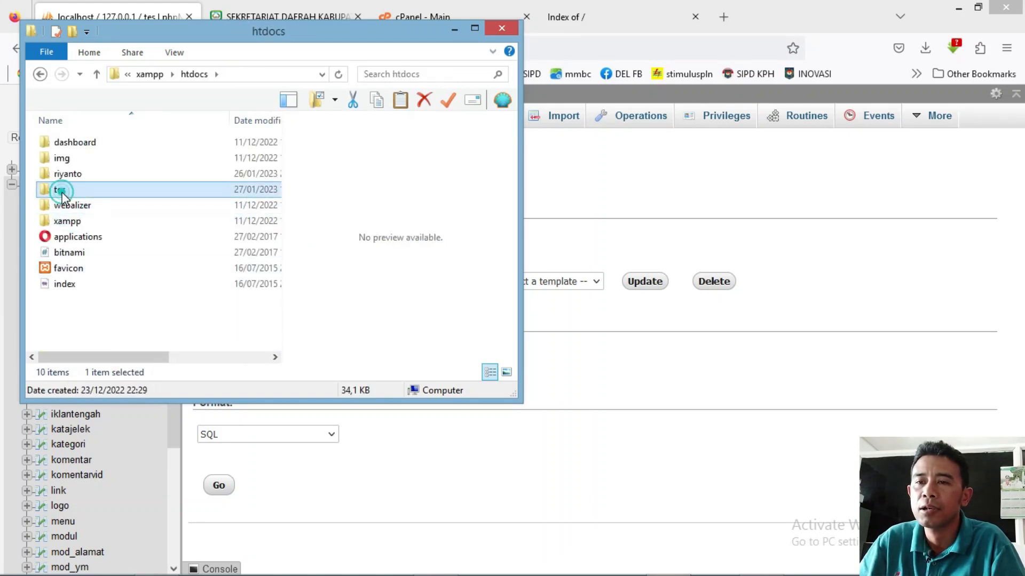
{"action": "double_click", "coordinate": [62, 192]}
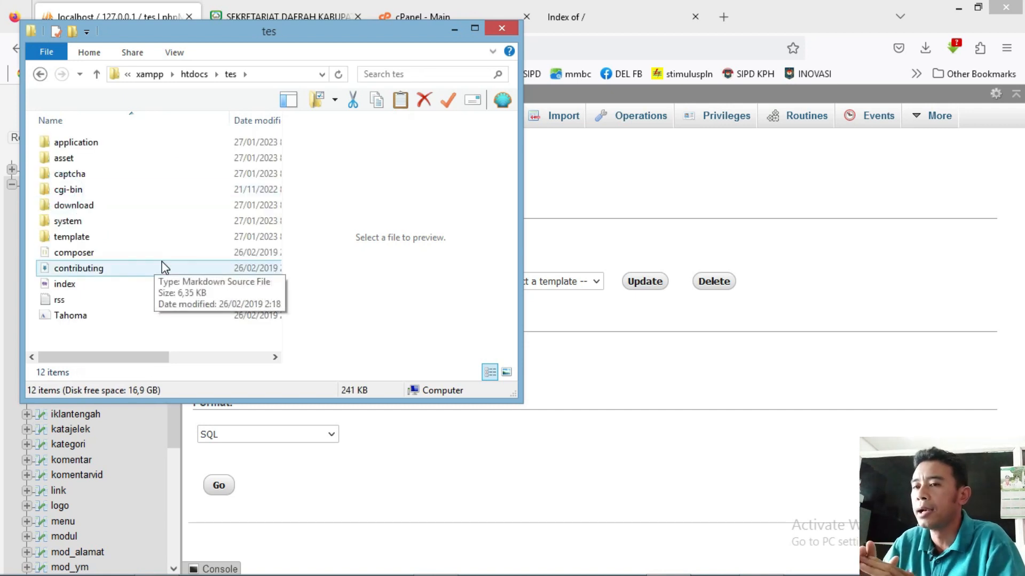
{"action": "key", "text": "ctrl+a"}
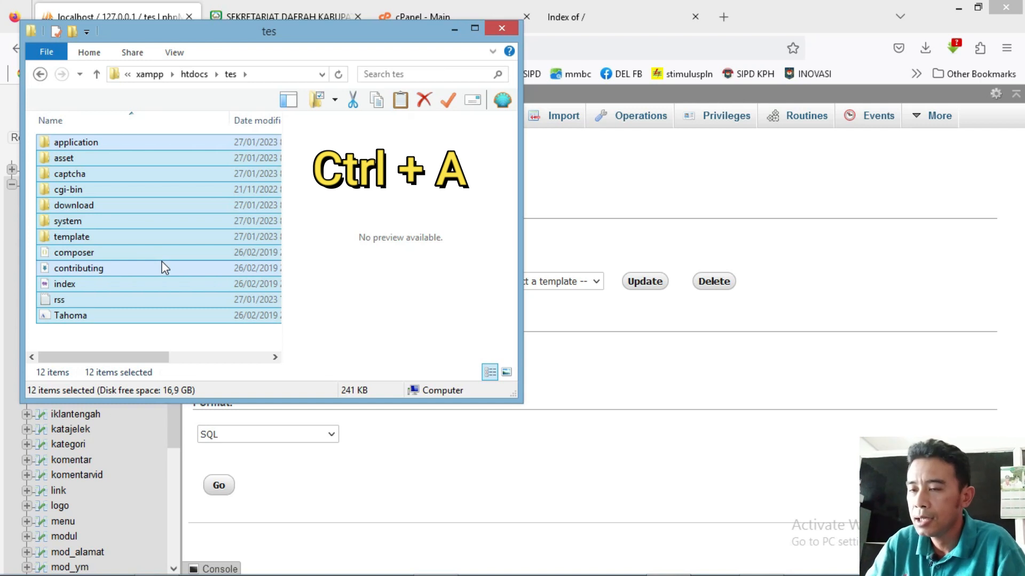
Pack the selected tes project files into a ZIP archive with WinRAR.
{"action": "right_click", "coordinate": [164, 267]}
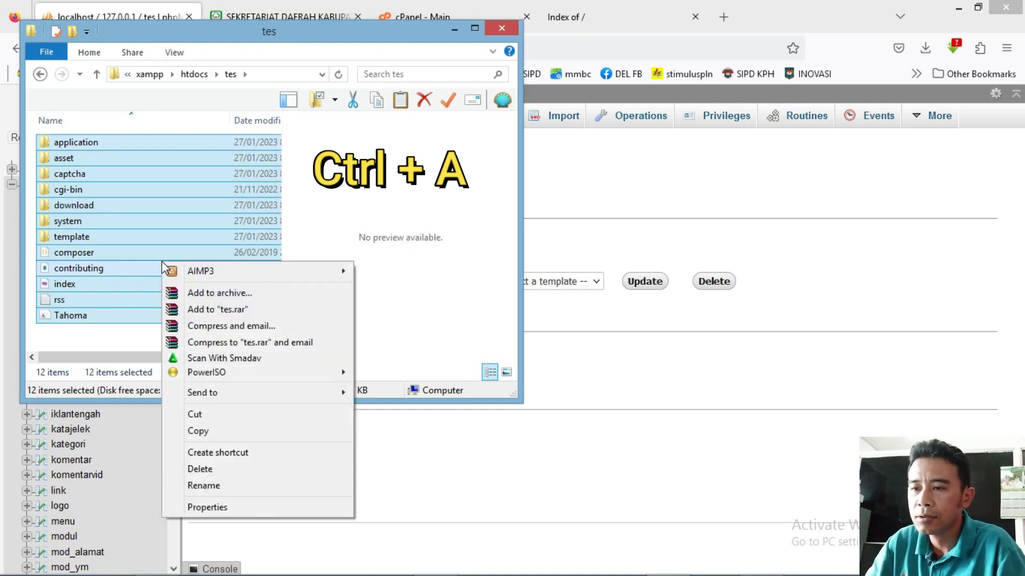
{"action": "left_click", "coordinate": [184, 293]}
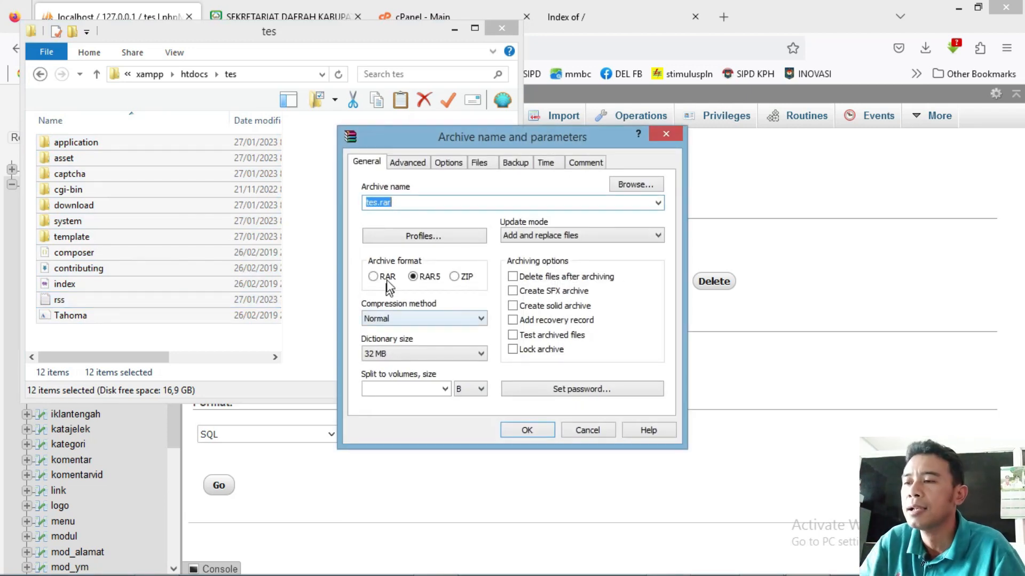
{"action": "left_click", "coordinate": [454, 276]}
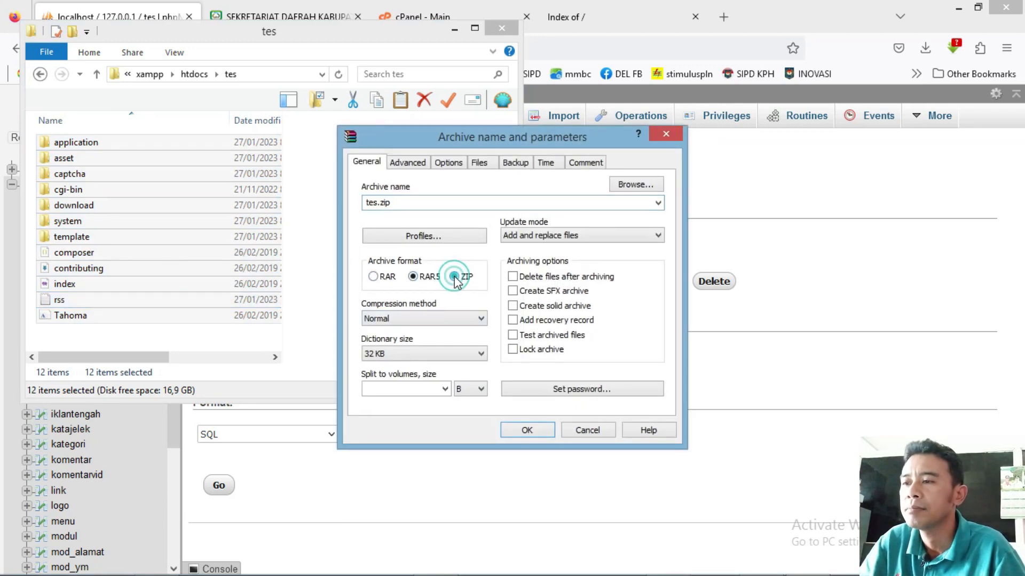
{"action": "left_click", "coordinate": [527, 430]}
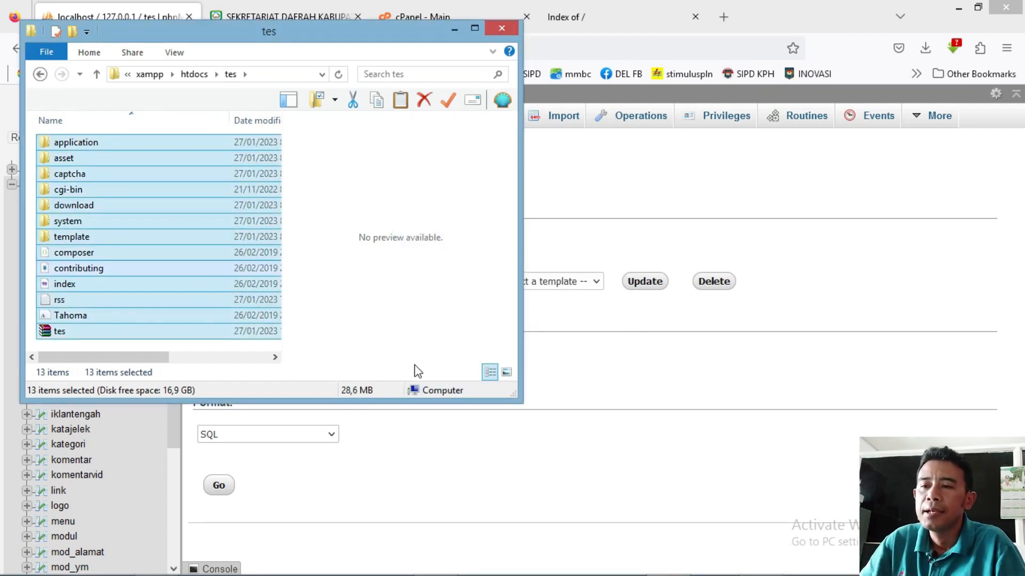
Place the new tes ZIP archive on the desktop.
{"action": "left_click", "coordinate": [212, 358]}
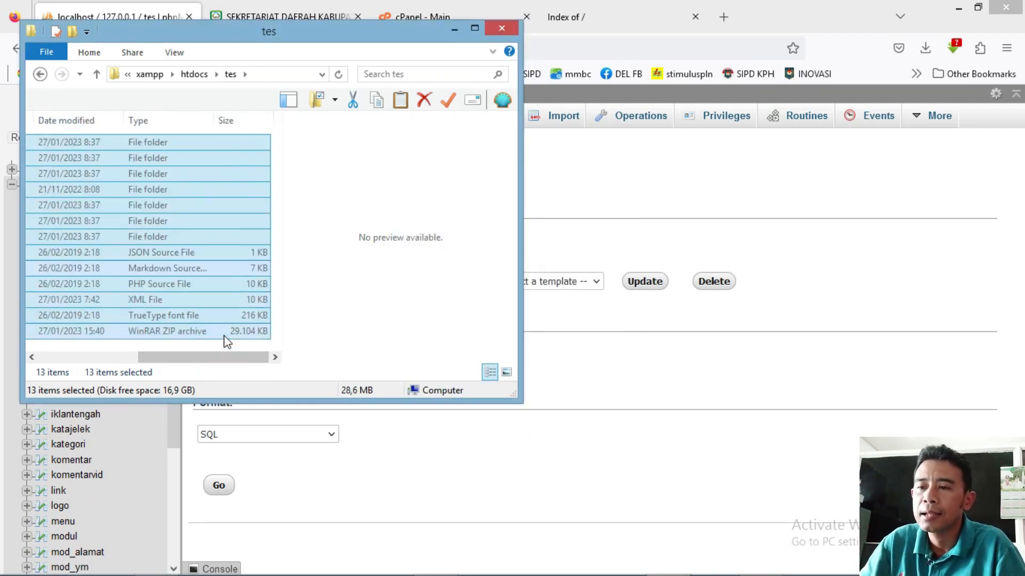
{"action": "left_click_drag", "start_coordinate": [212, 358], "coordinate": [82, 358]}
{"action": "left_click", "coordinate": [53, 335]}
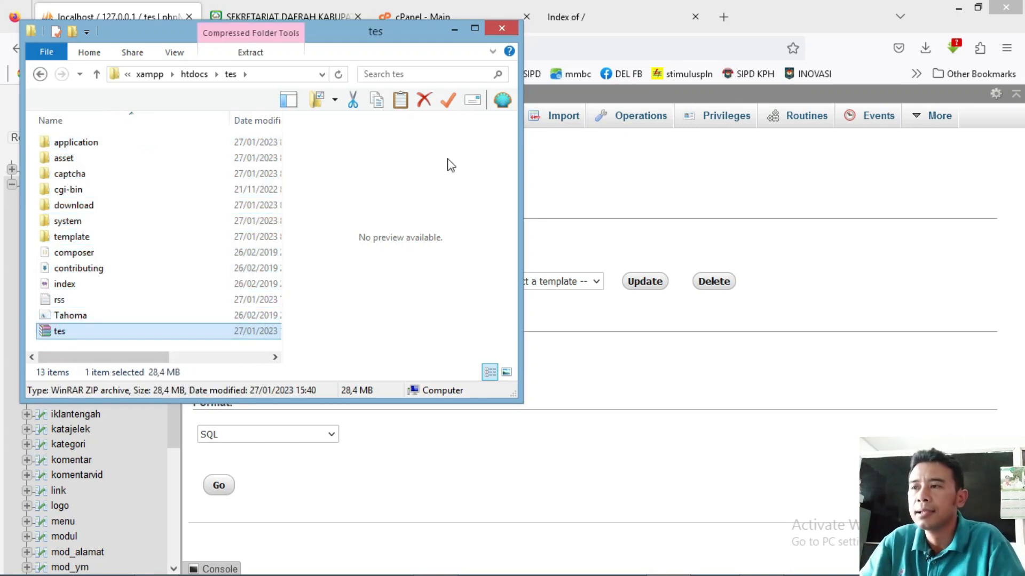
{"action": "left_click", "coordinate": [955, 9]}
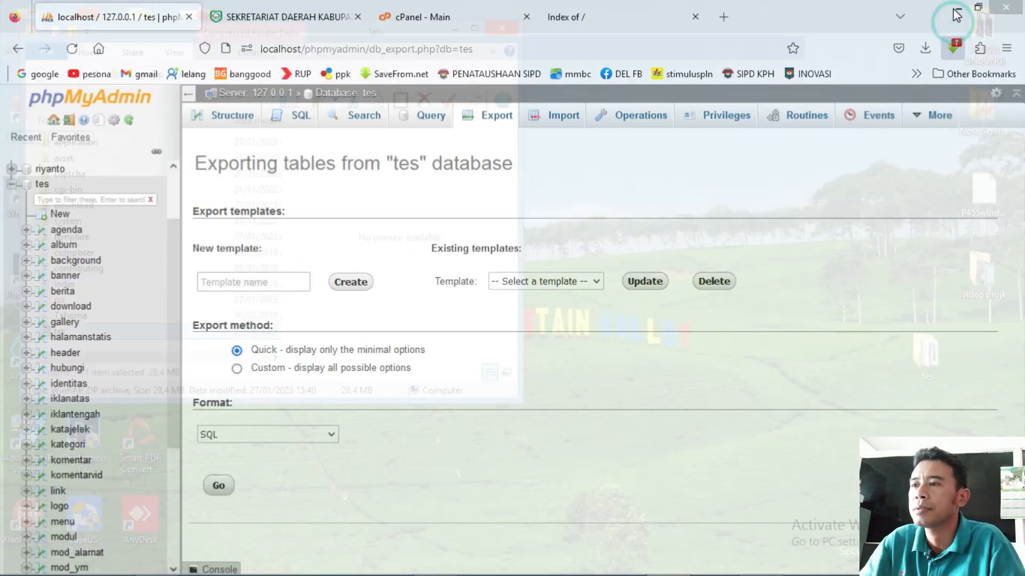
{"action": "left_click", "coordinate": [455, 28]}
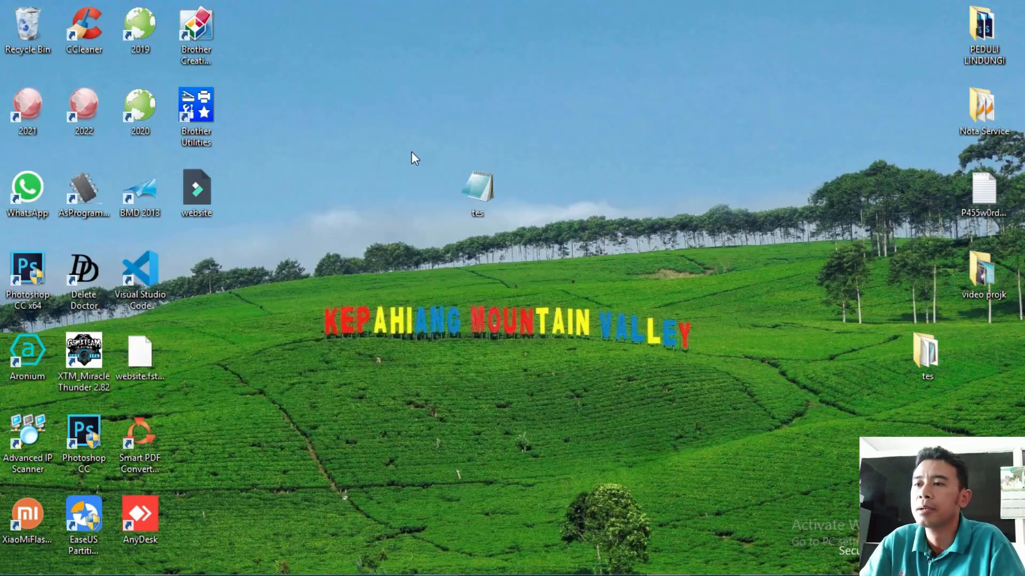
{"action": "right_click", "coordinate": [543, 211]}
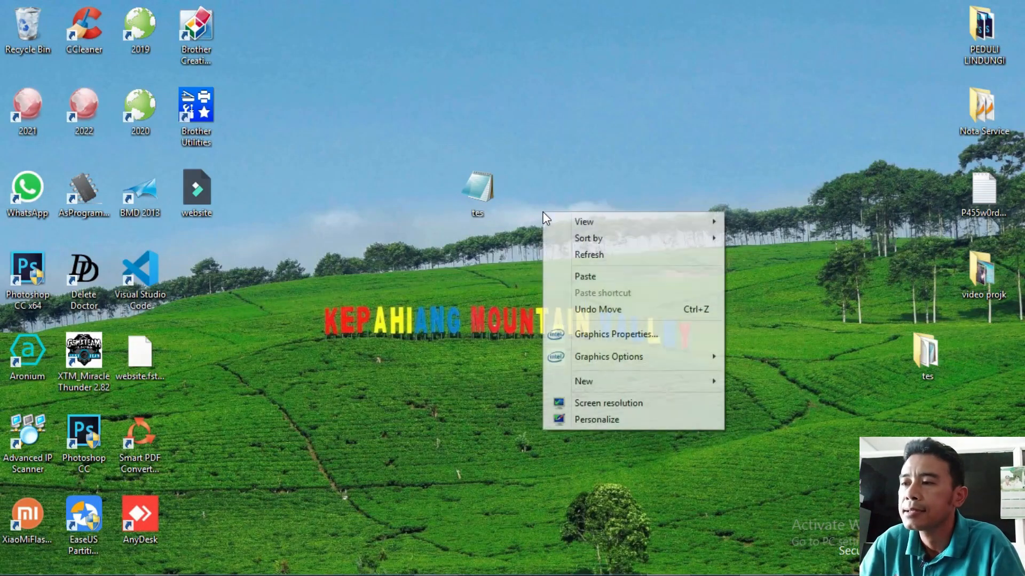
{"action": "left_click", "coordinate": [586, 276]}
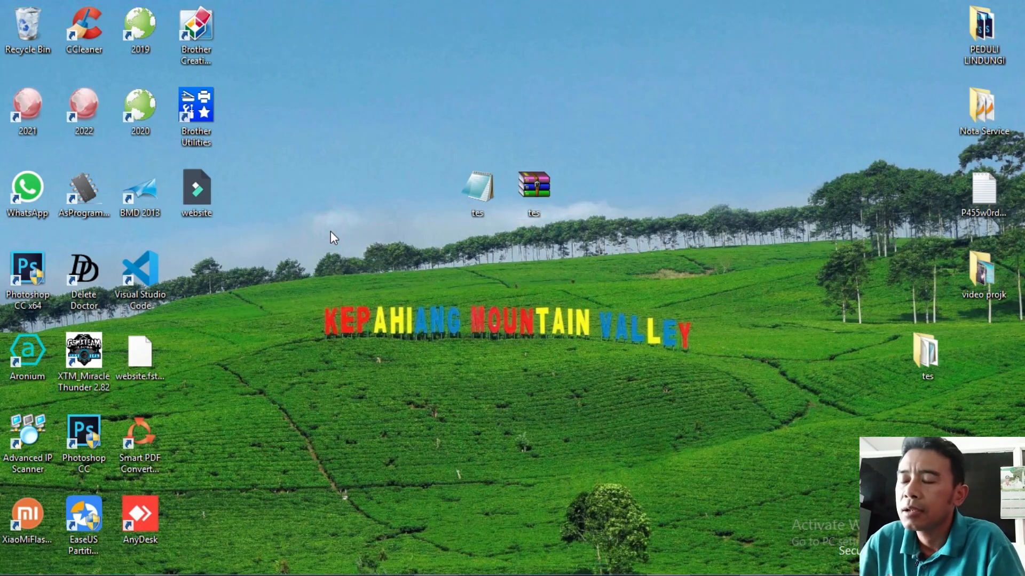
Check the tes SQL file and tes ZIP archive on the desktop, then return to Firefox.
{"action": "left_click", "coordinate": [488, 203]}
{"action": "left_click", "coordinate": [546, 201]}
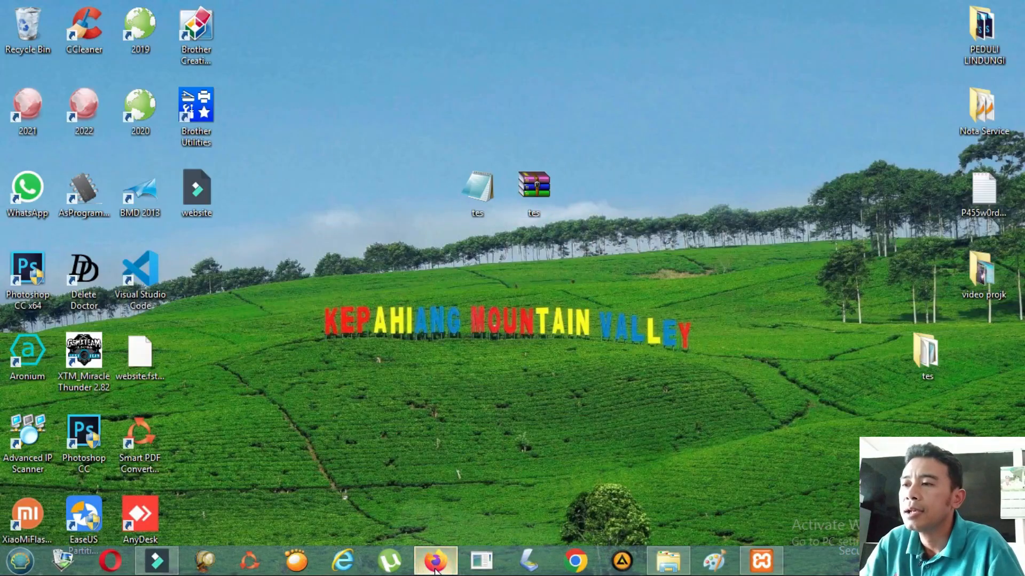
{"action": "left_click", "coordinate": [436, 560]}
Switch to the cPanel - Main tab and scroll through the home page's tools.
{"action": "left_click", "coordinate": [451, 8]}
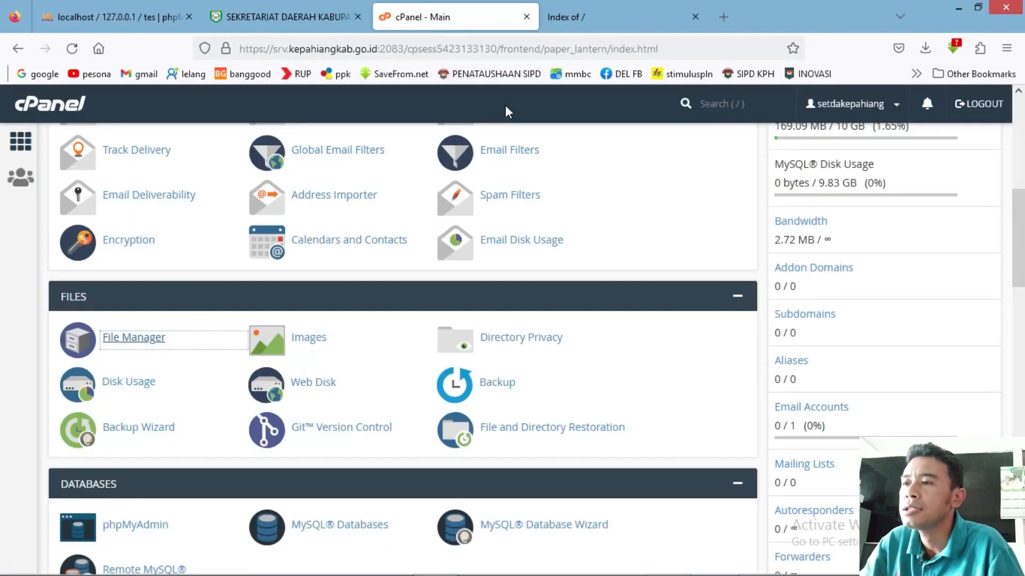
{"action": "scroll", "coordinate": [3, 224], "scroll_direction": "up", "scroll_amount": 8}
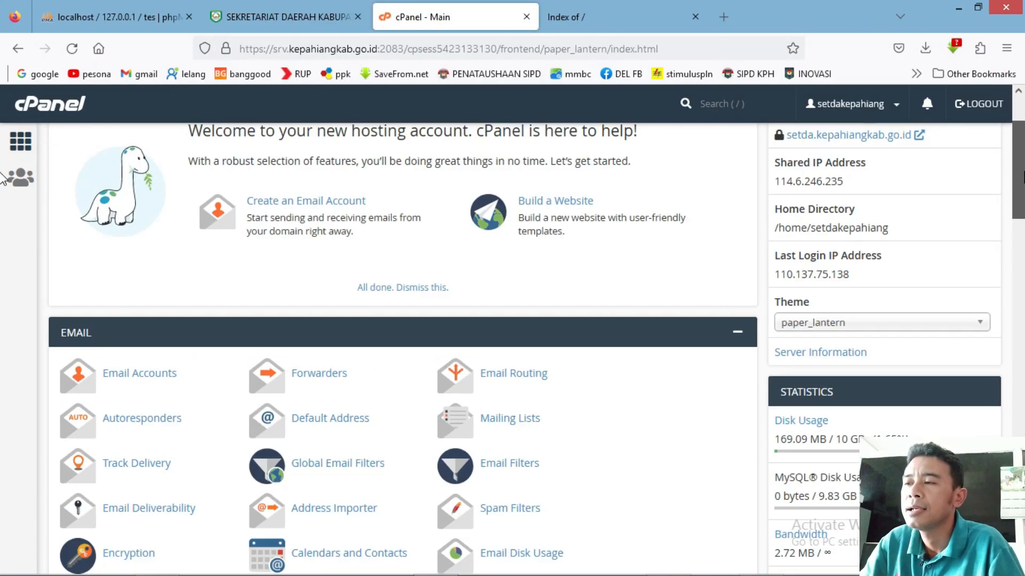
{"action": "scroll", "coordinate": [3, 149], "scroll_direction": "down", "scroll_amount": 3}
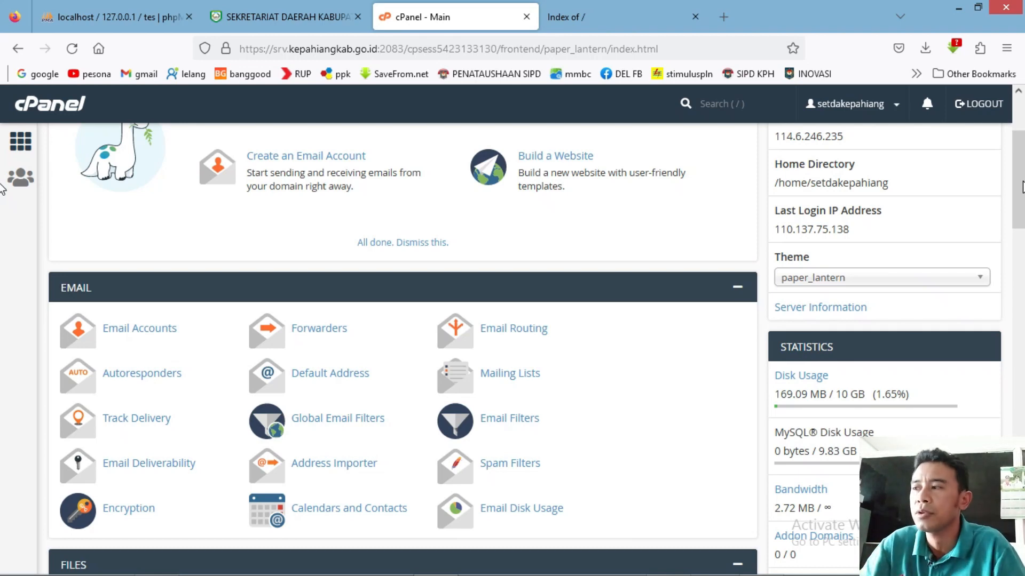
{"action": "mouse_move", "coordinate": [1022, 184]}
{"action": "left_mouse_down"}
{"action": "mouse_move", "coordinate": [1021, 142]}
{"action": "mouse_move", "coordinate": [1023, 235]}
{"action": "mouse_move", "coordinate": [1023, 163]}
{"action": "left_mouse_up"}
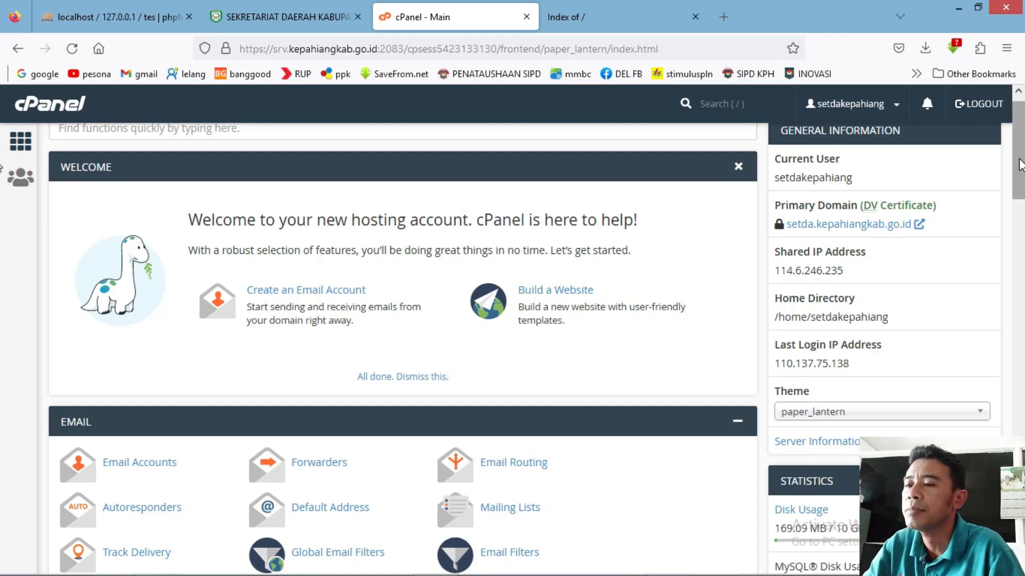
{"action": "left_click_drag", "start_coordinate": [1019, 165], "coordinate": [1019, 281]}
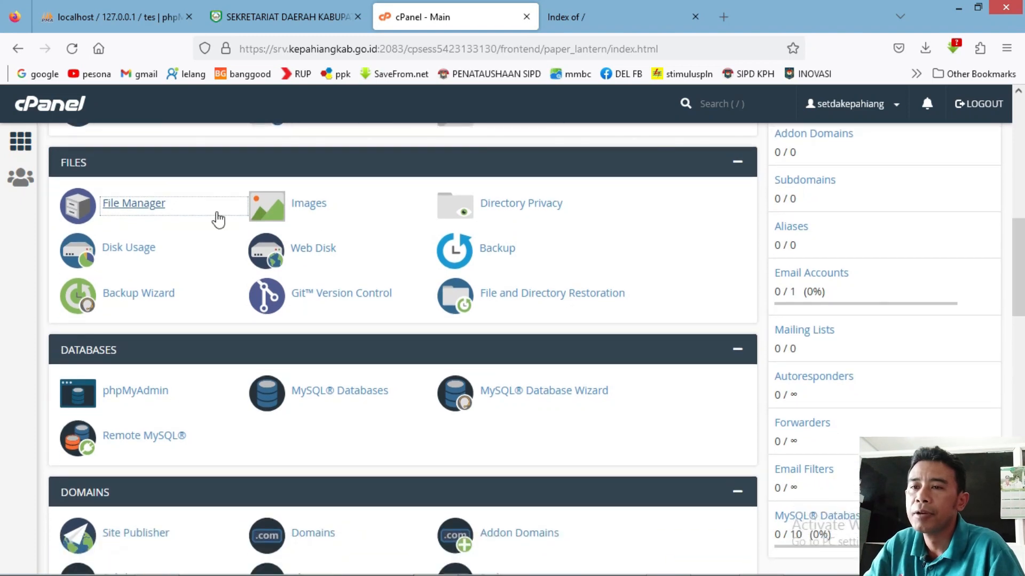
Enter the empty public_html folder in File Manager and go to its Upload page.
{"action": "left_click", "coordinate": [134, 203]}
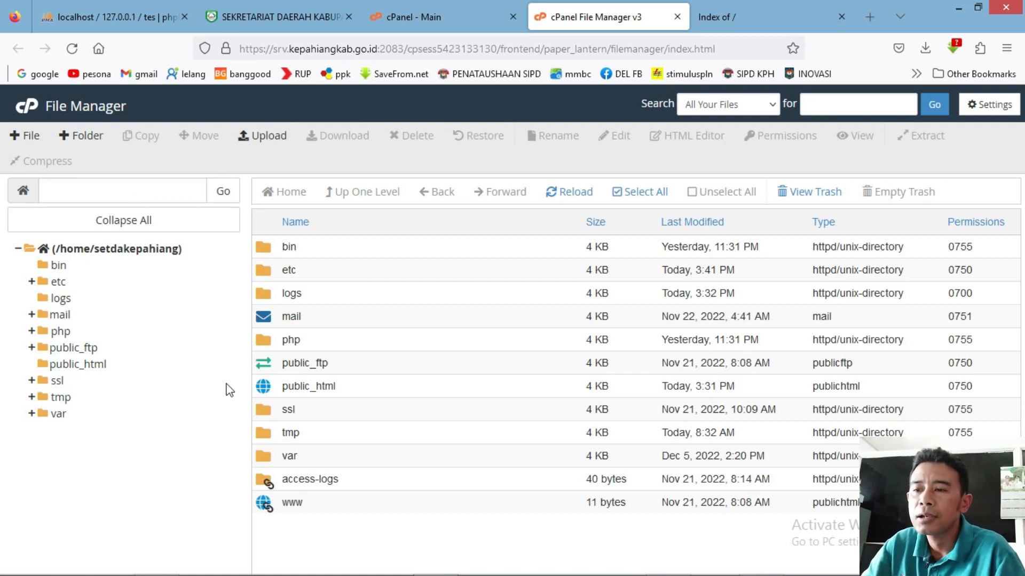
{"action": "double_click", "coordinate": [267, 389]}
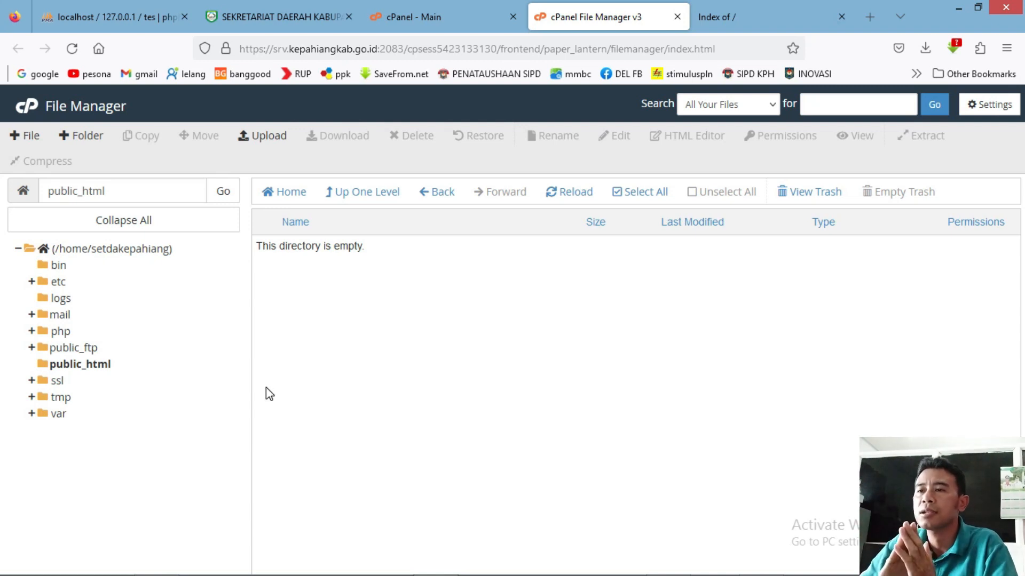
{"action": "left_click", "coordinate": [266, 137]}
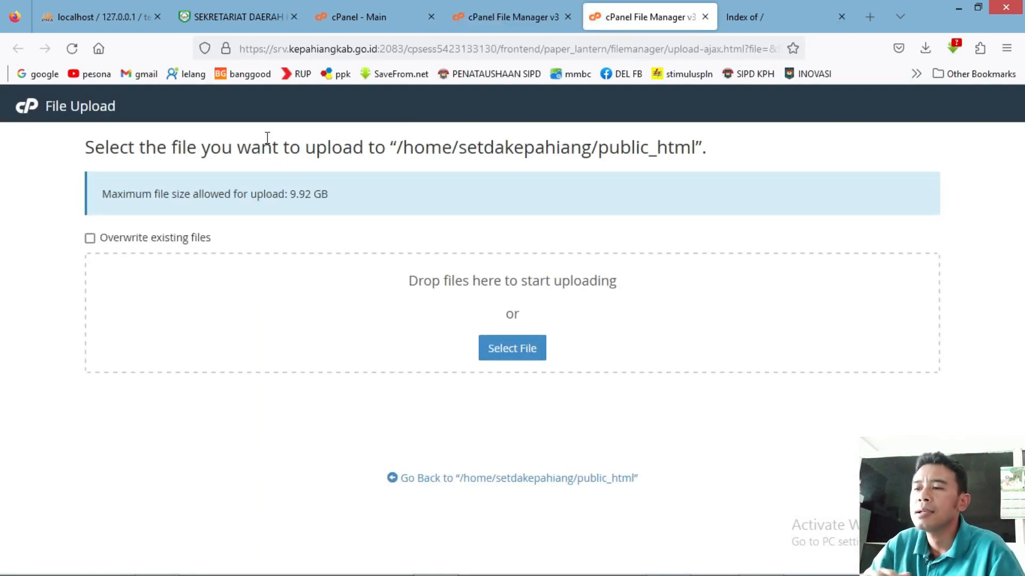
Upload tes.zip (28.42 MB) from the Desktop into public_html and return to the listing.
{"action": "left_click", "coordinate": [507, 350]}
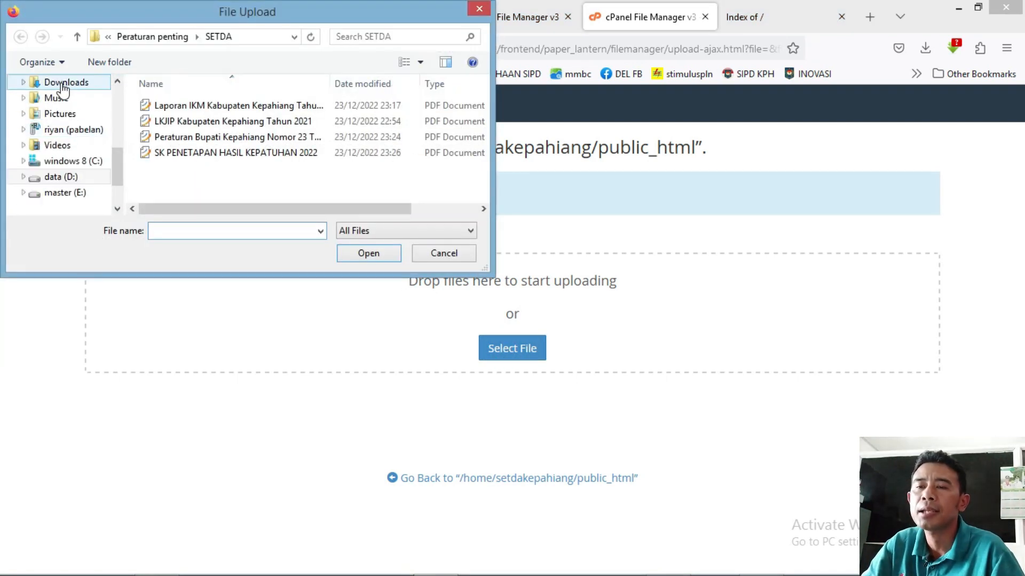
{"action": "left_click_drag", "start_coordinate": [117, 167], "coordinate": [116, 98]}
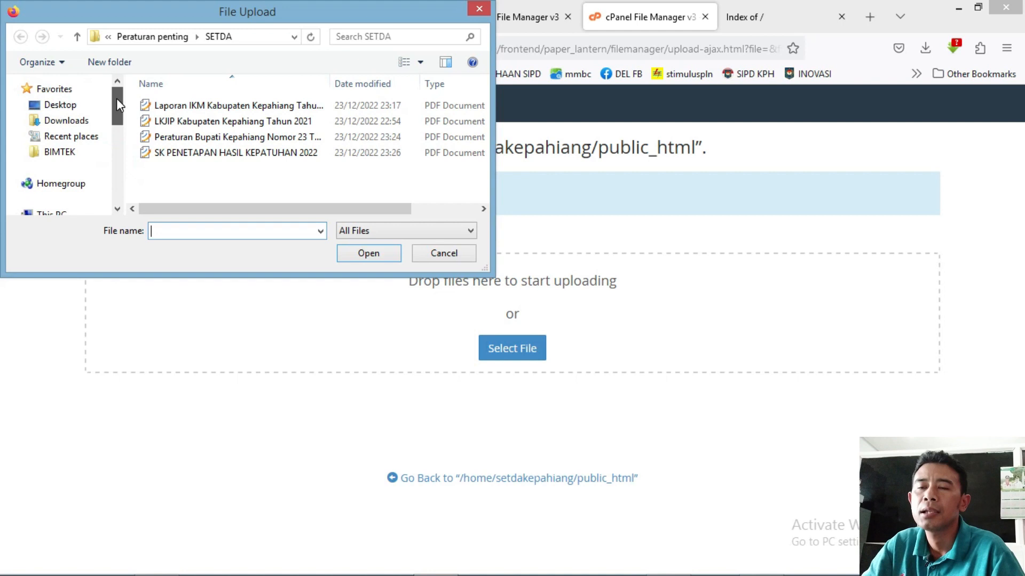
{"action": "left_click", "coordinate": [82, 106]}
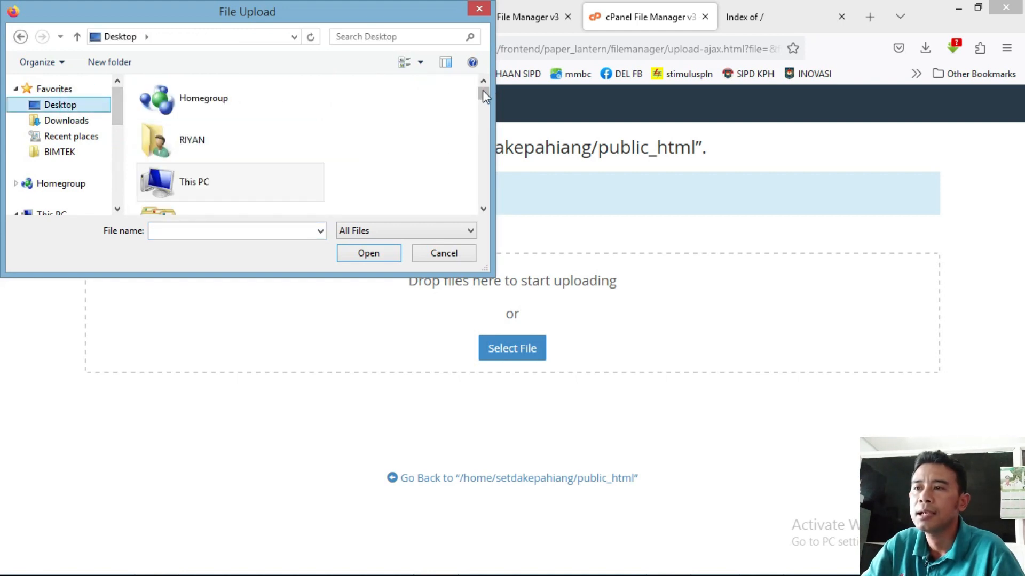
{"action": "left_click_drag", "start_coordinate": [482, 91], "coordinate": [483, 165]}
{"action": "left_click_drag", "start_coordinate": [483, 174], "coordinate": [482, 178]}
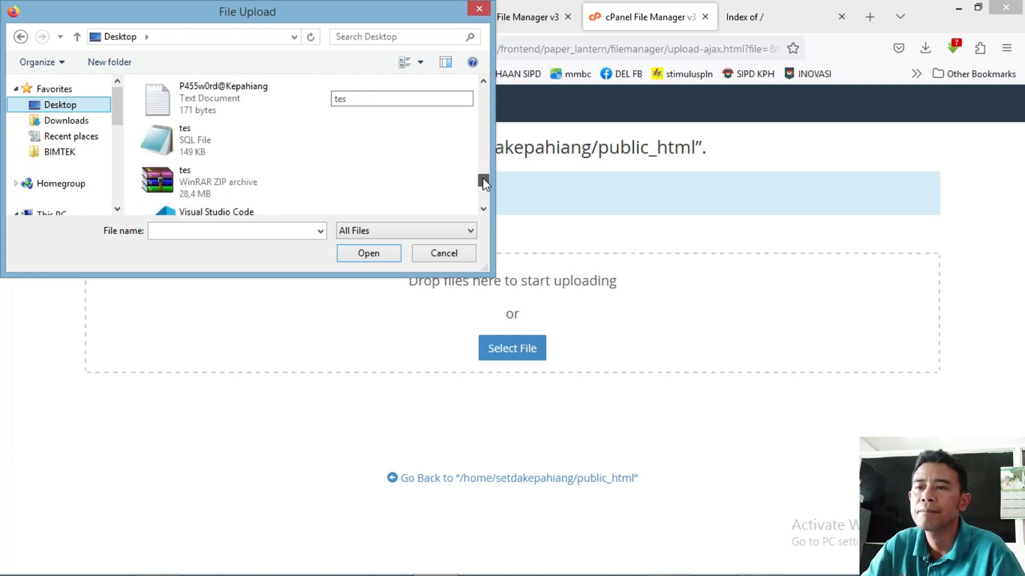
{"action": "left_click", "coordinate": [223, 181]}
{"action": "double_click", "coordinate": [223, 181]}
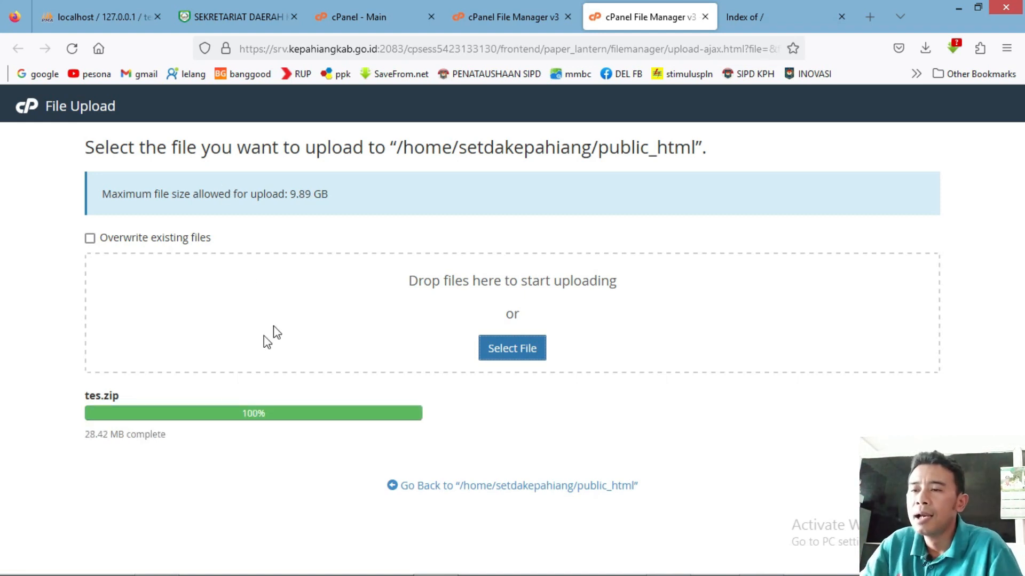
{"action": "left_click", "coordinate": [396, 493]}
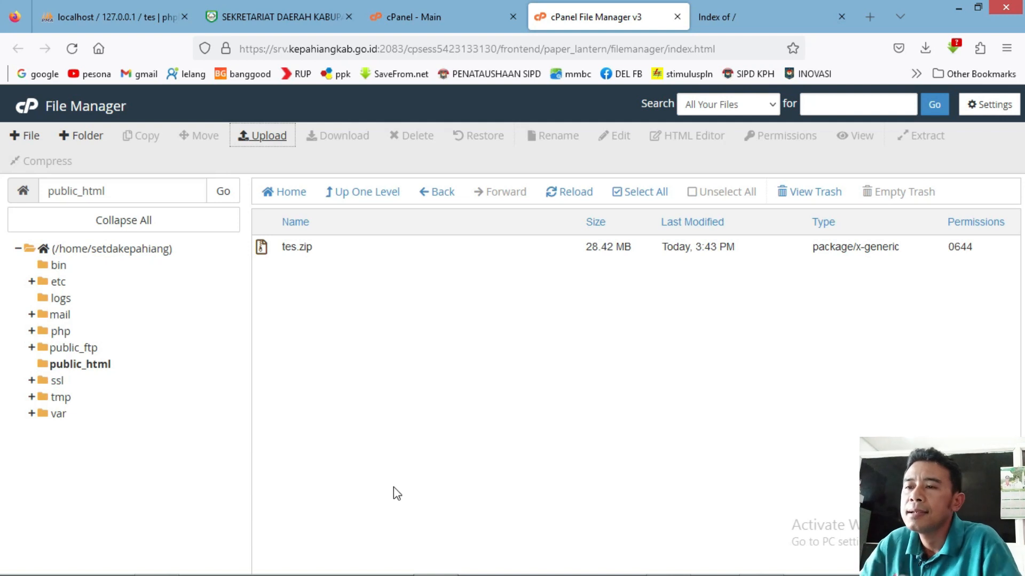
Extract tes.zip into public_html.
{"action": "left_click", "coordinate": [262, 255]}
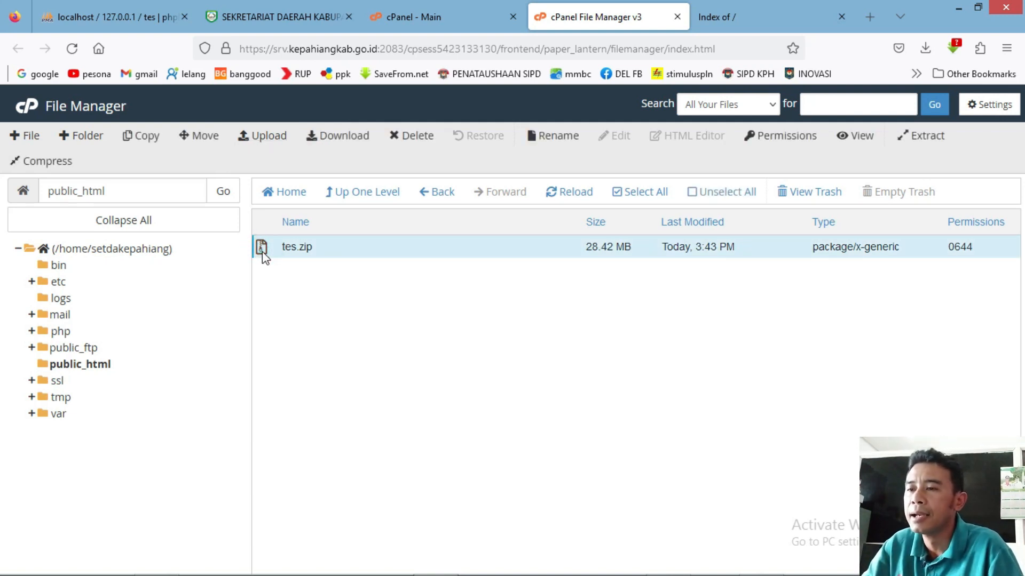
{"action": "right_click", "coordinate": [262, 252]}
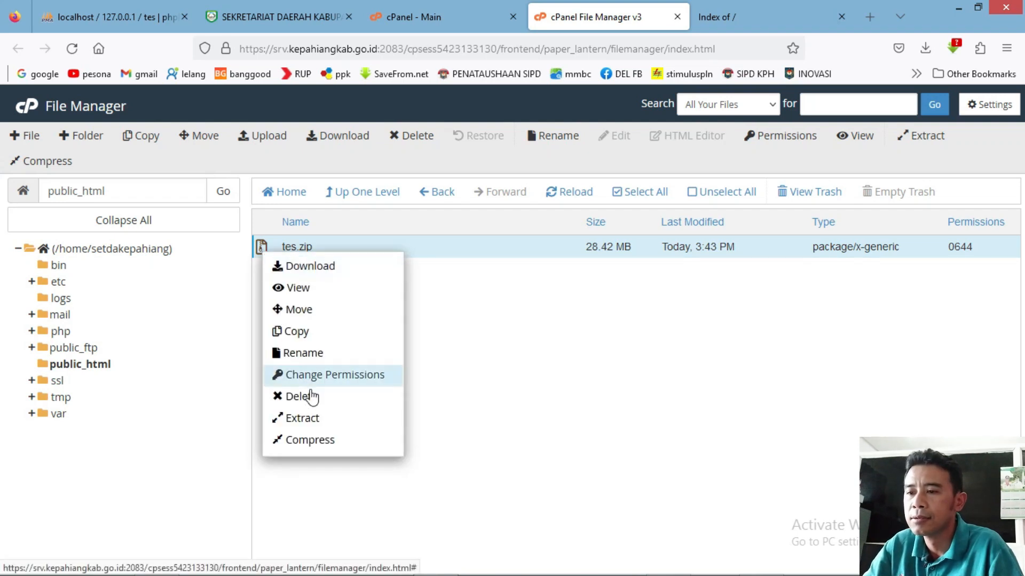
{"action": "left_click", "coordinate": [298, 418]}
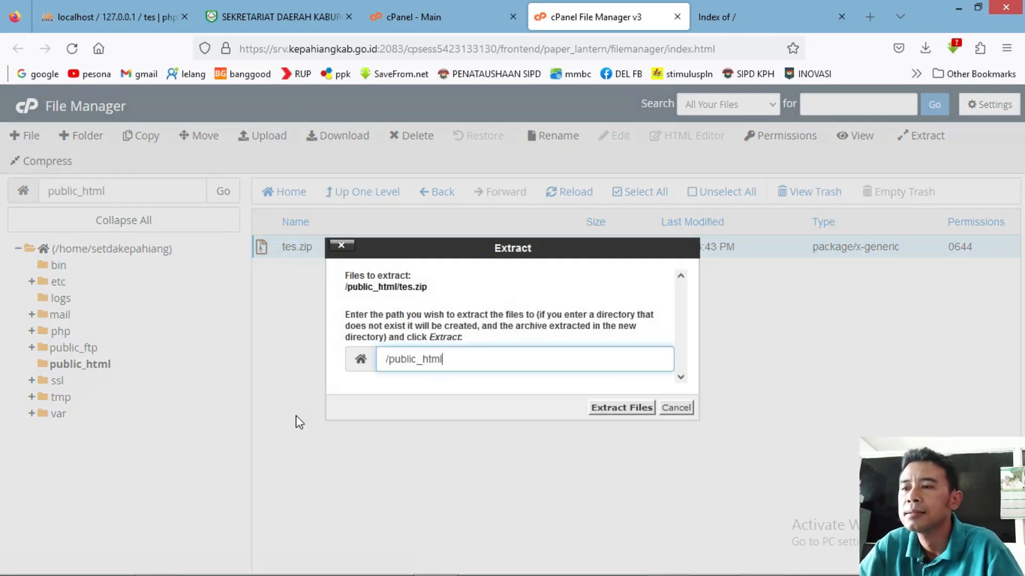
{"action": "left_click", "coordinate": [623, 408]}
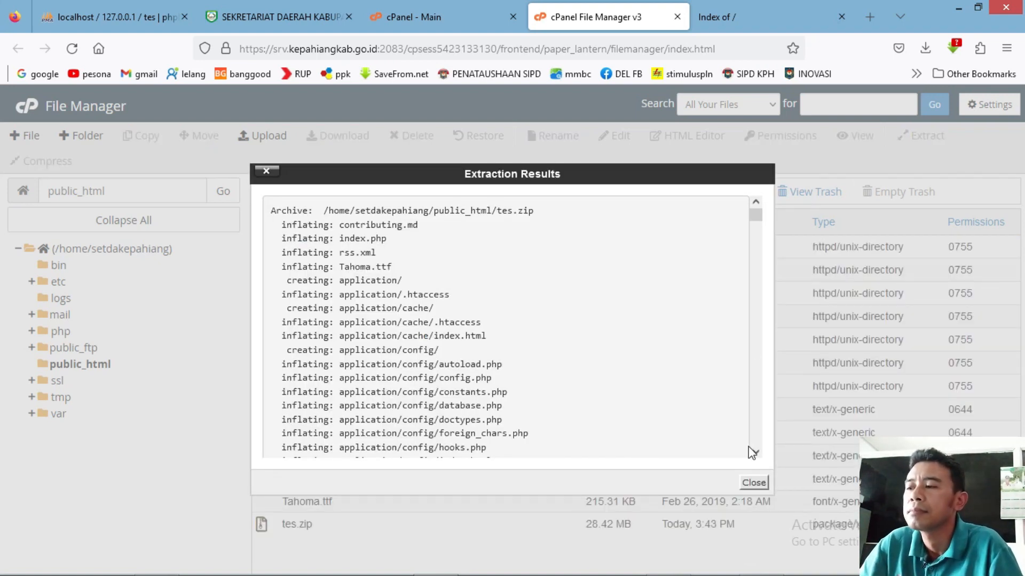
{"action": "left_click", "coordinate": [748, 483]}
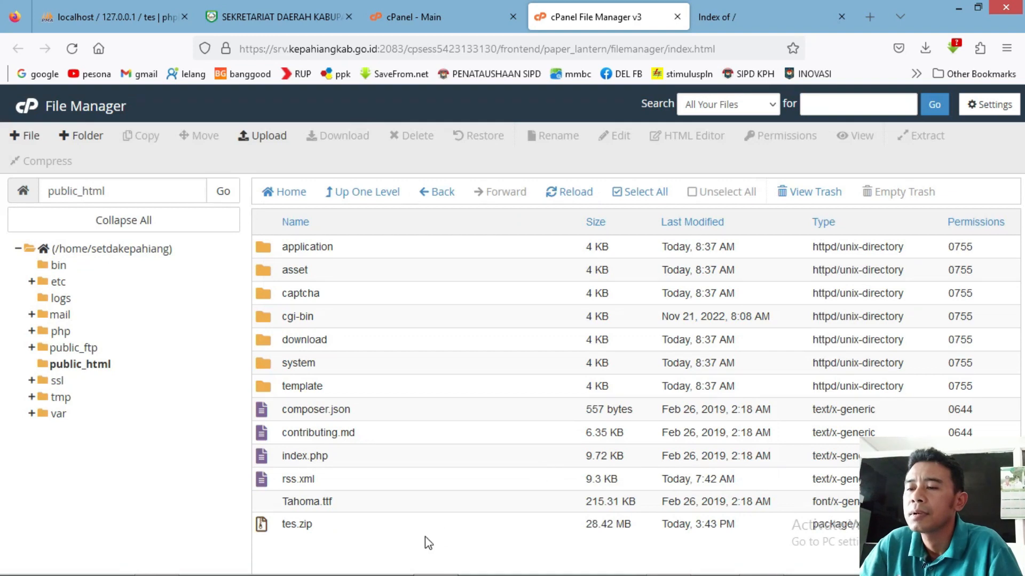
Delete tes.zip, moving it to the trash.
{"action": "left_click", "coordinate": [284, 526]}
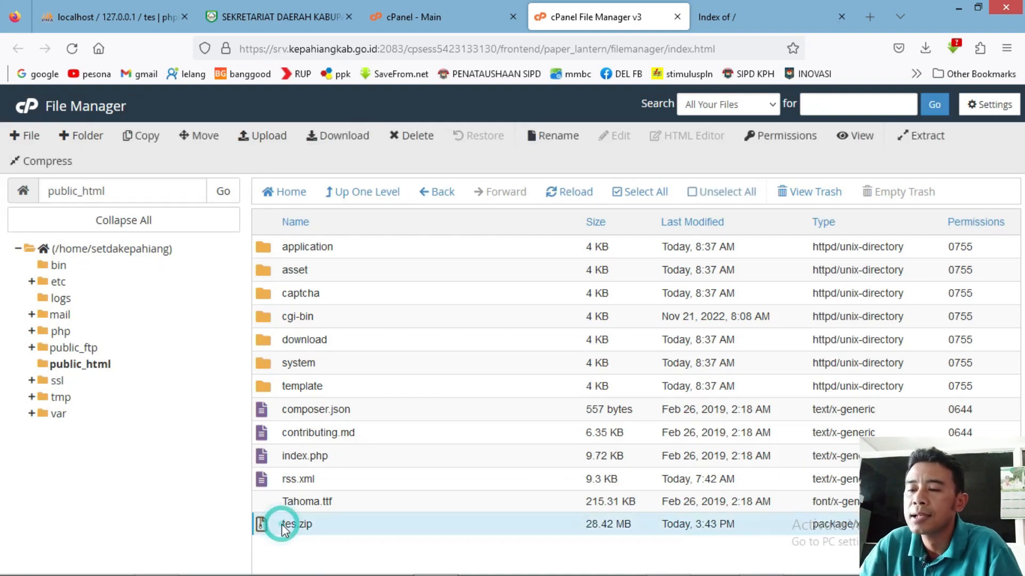
{"action": "left_click", "coordinate": [422, 136]}
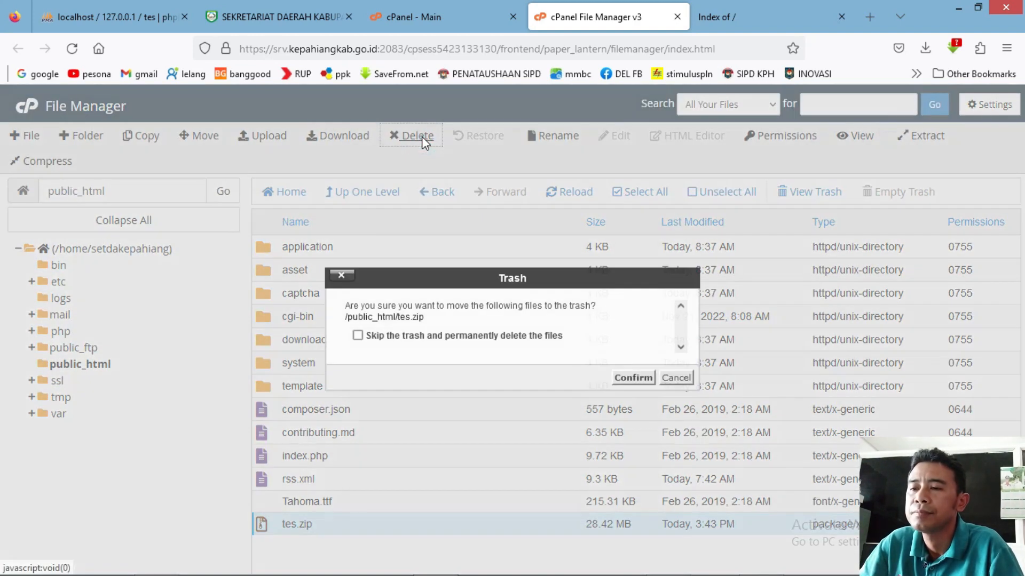
{"action": "left_click", "coordinate": [622, 377]}
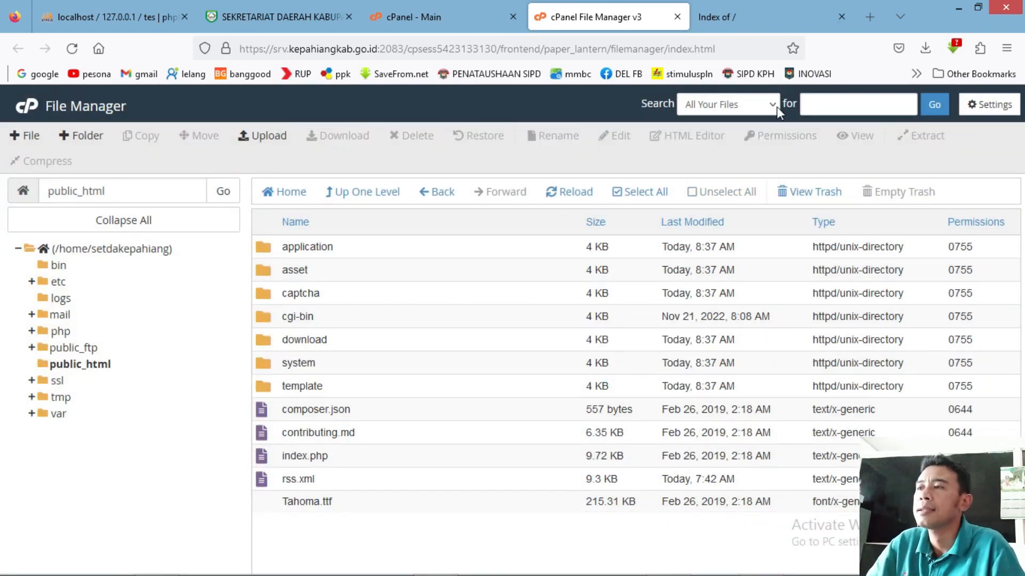
Reload setda.kepahiangkab.go.id to see its database connection error, then go back to cPanel home.
{"action": "left_click", "coordinate": [734, 4]}
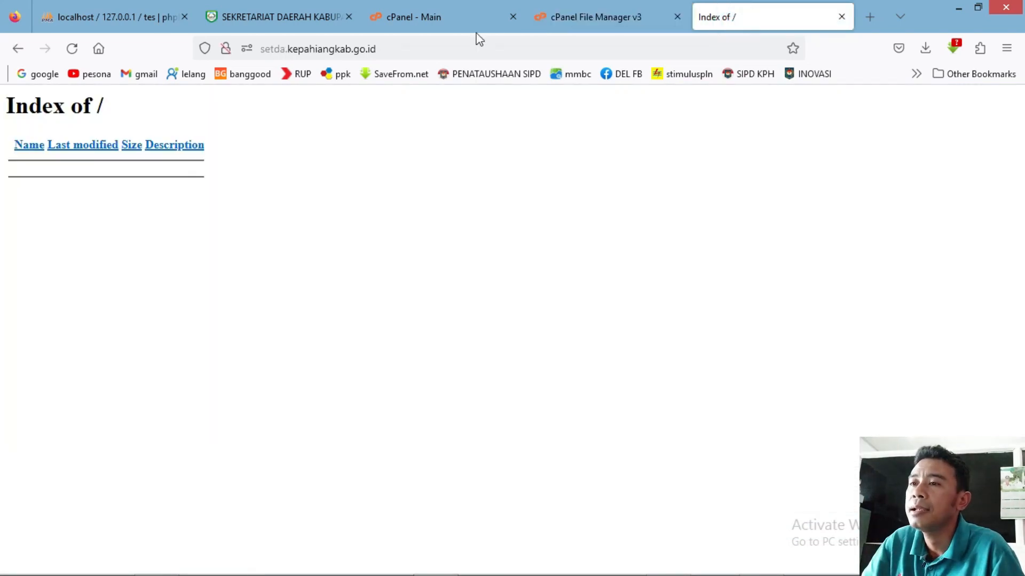
{"action": "left_click", "coordinate": [421, 49]}
{"action": "key", "text": "Return"}
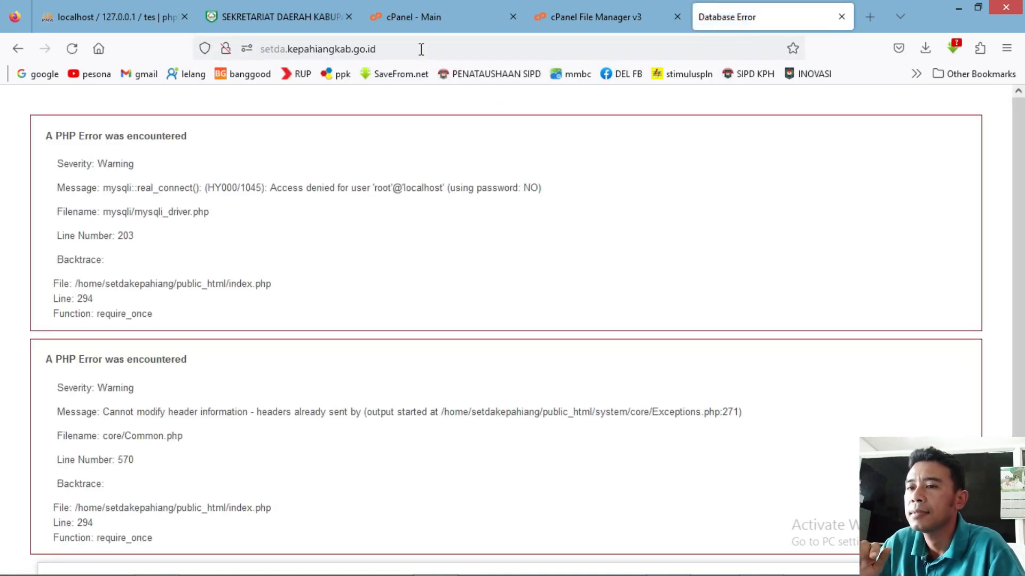
{"action": "scroll", "coordinate": [3, 373], "scroll_direction": "down", "scroll_amount": 3}
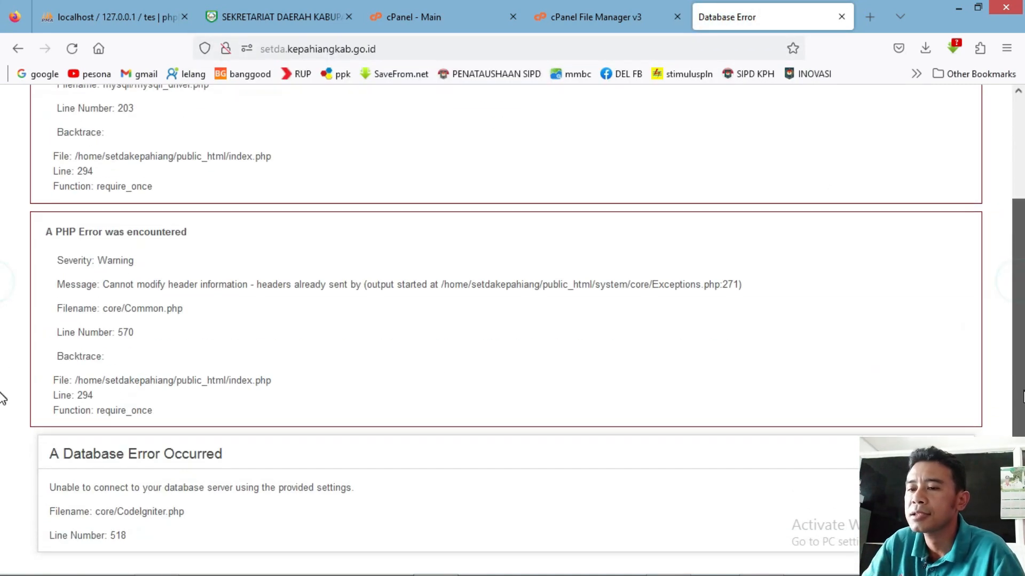
{"action": "scroll", "coordinate": [3, 202], "scroll_direction": "up", "scroll_amount": 3}
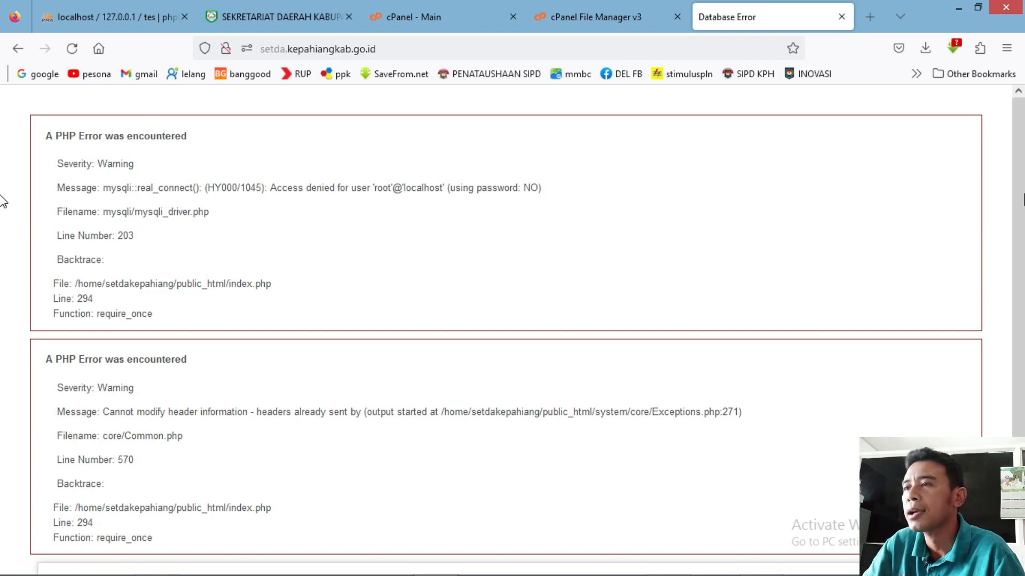
{"action": "left_click", "coordinate": [587, 20]}
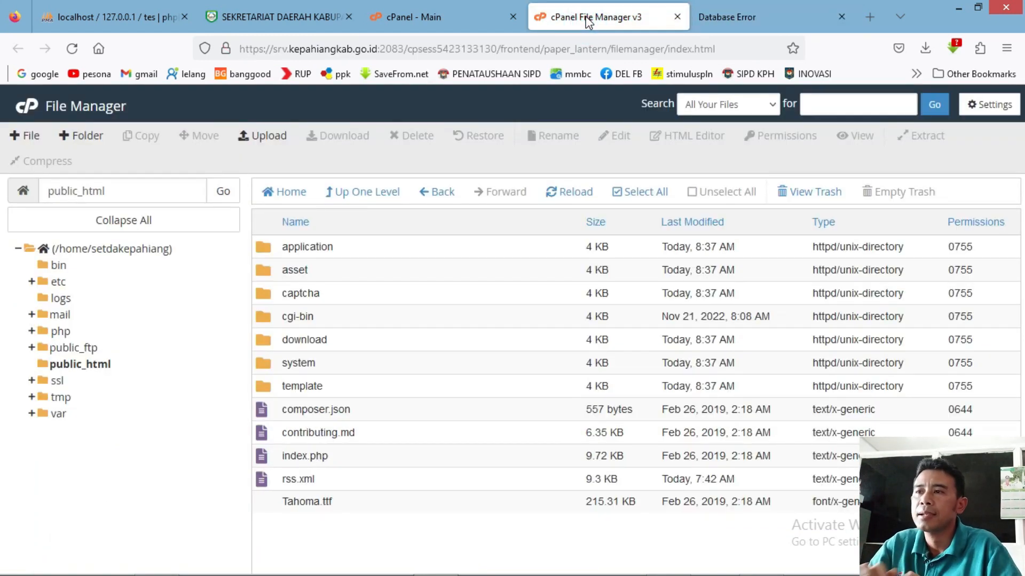
{"action": "left_click", "coordinate": [438, 16]}
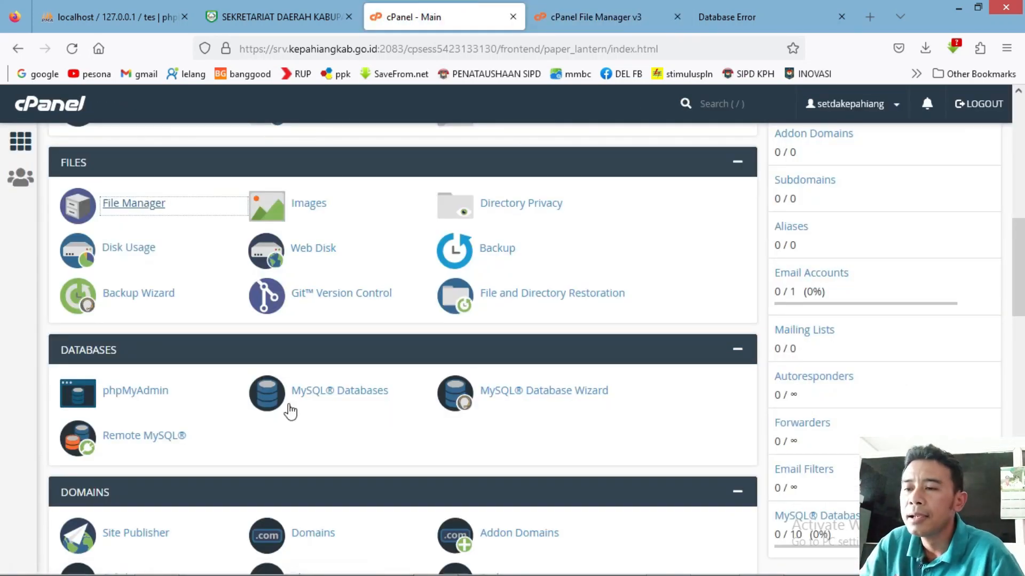
Create the MySQL database setdakph (setdakepahiang_setdakph) and scroll down to the Add New User form.
{"action": "left_click", "coordinate": [329, 398]}
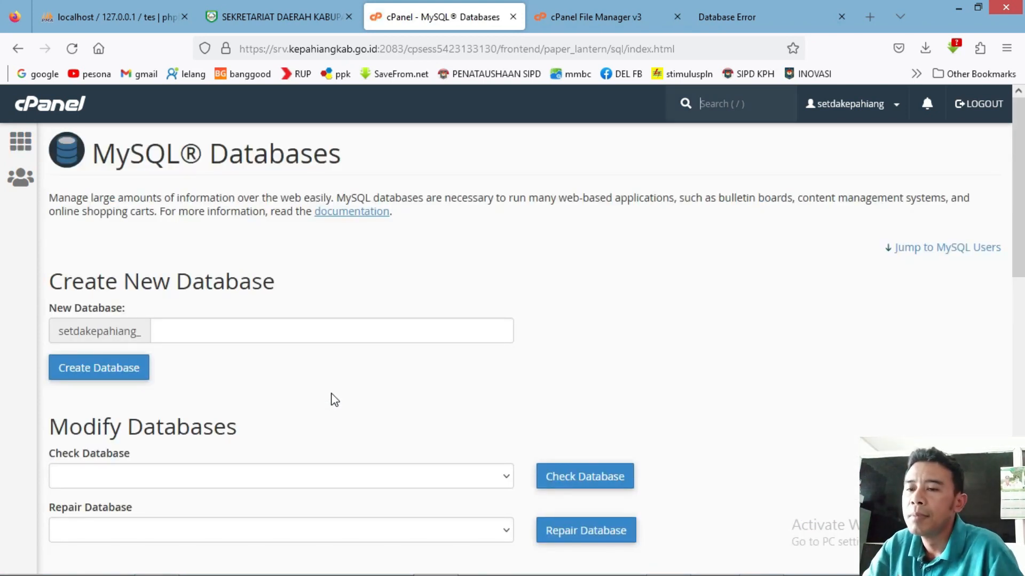
{"action": "left_click", "coordinate": [187, 332]}
{"action": "type", "text": "se"}
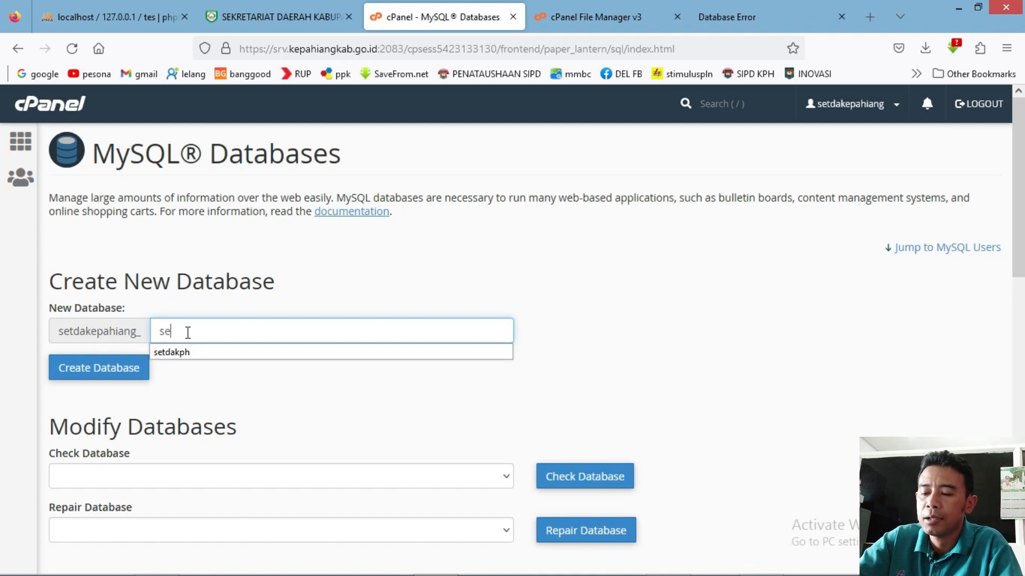
{"action": "type", "text": "tda"}
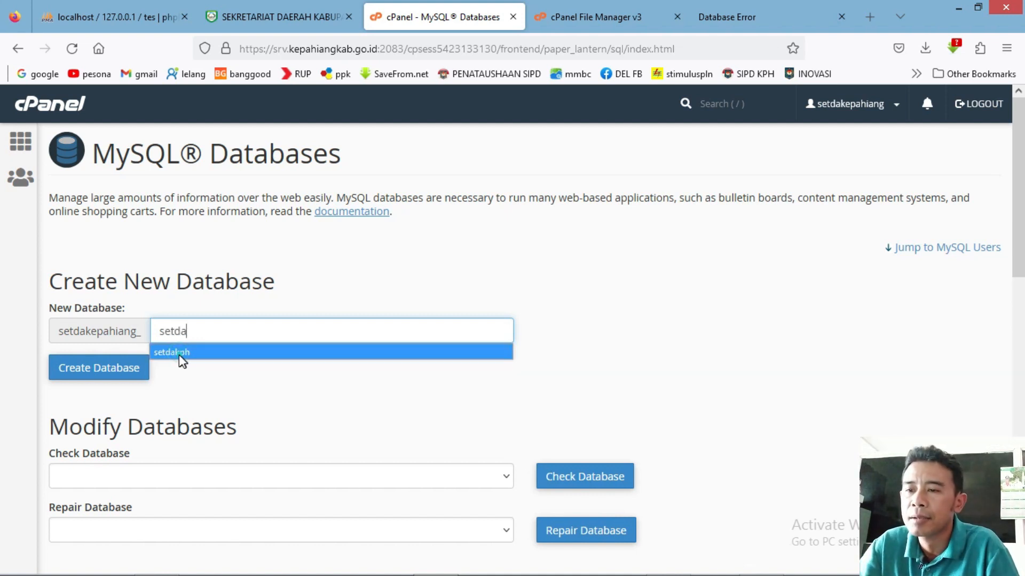
{"action": "left_click", "coordinate": [178, 352]}
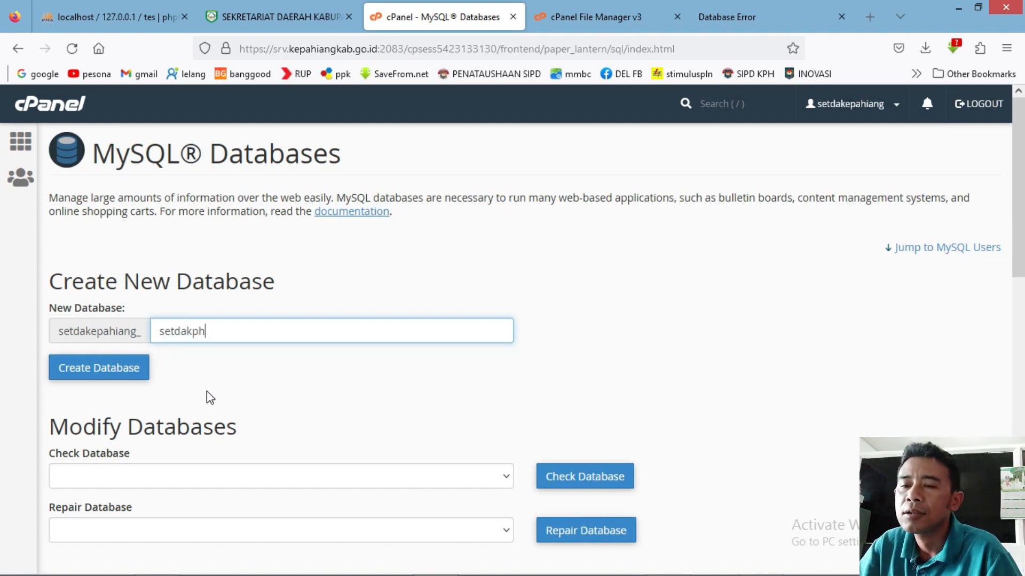
{"action": "left_click", "coordinate": [101, 374]}
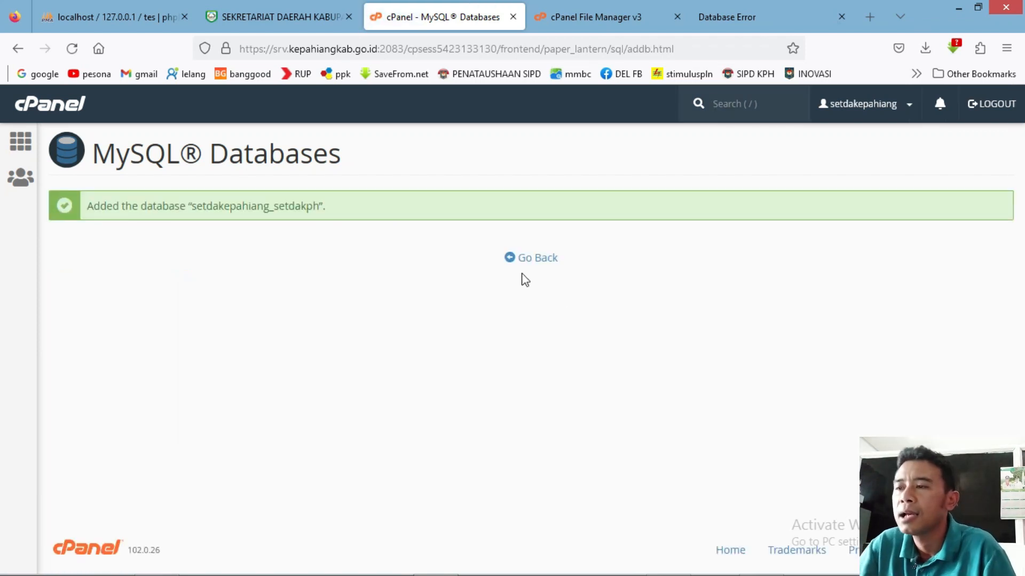
{"action": "left_click", "coordinate": [511, 260]}
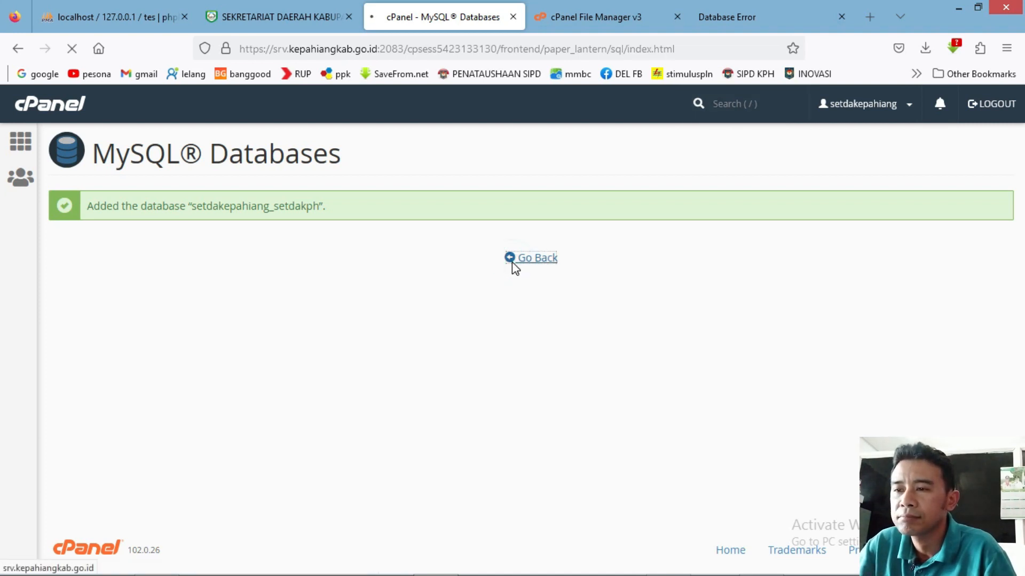
{"action": "left_click_drag", "start_coordinate": [1017, 241], "coordinate": [1019, 356]}
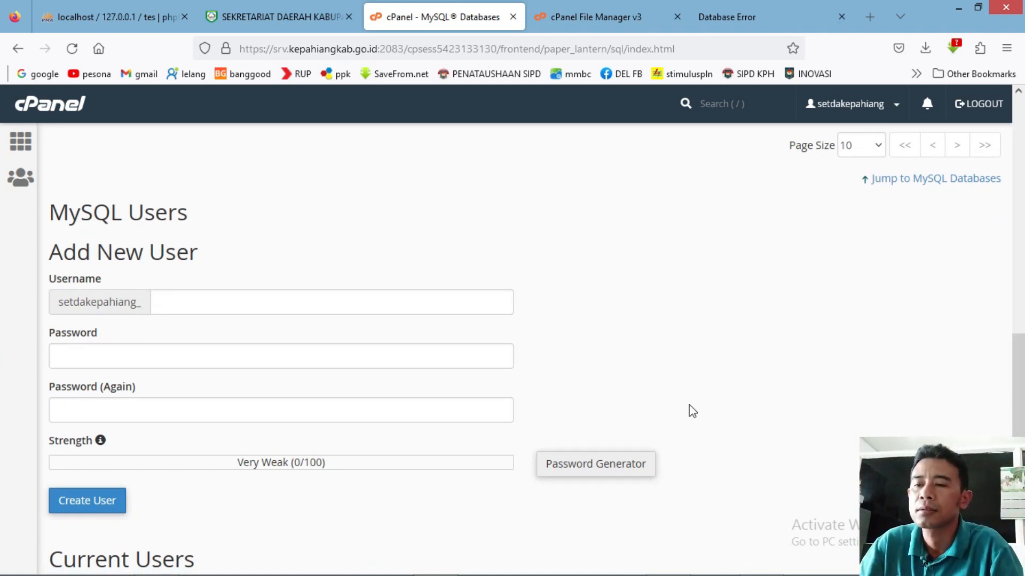
Enter the new MySQL username and type the account password in both password fields.
{"action": "left_click", "coordinate": [190, 302]}
{"action": "type", "text": "riyanto"}
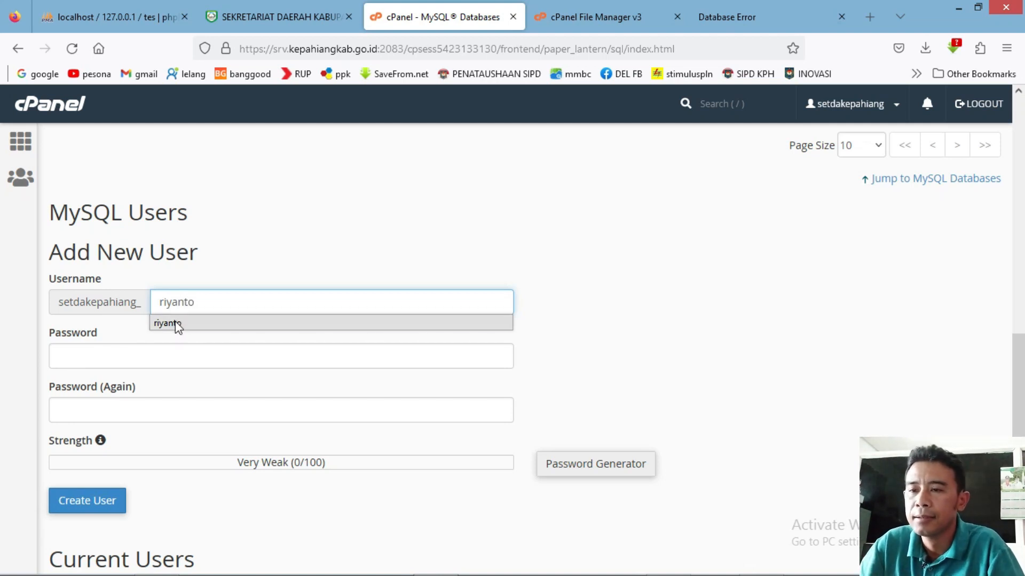
{"action": "left_click", "coordinate": [177, 323]}
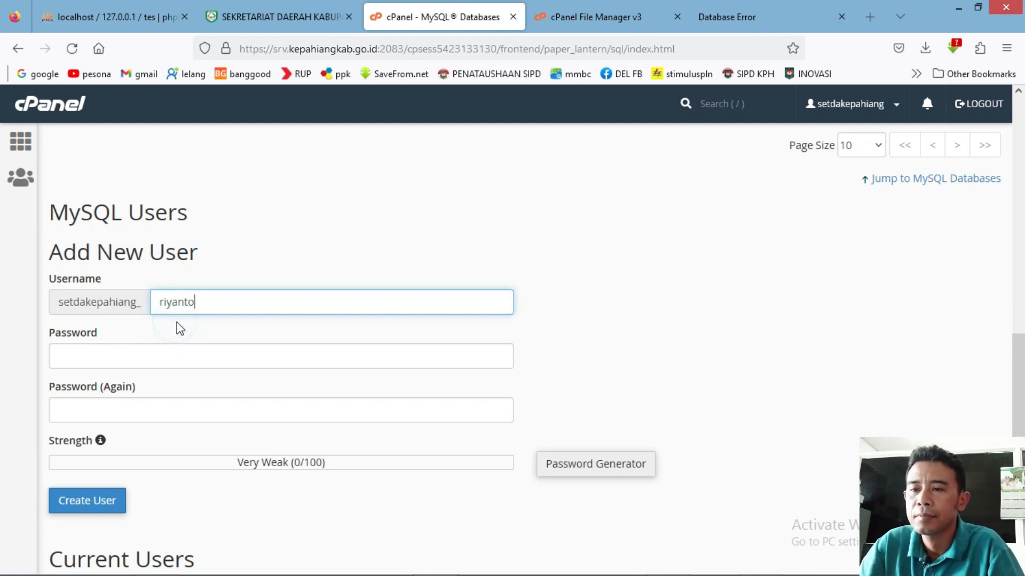
{"action": "left_click", "coordinate": [157, 356]}
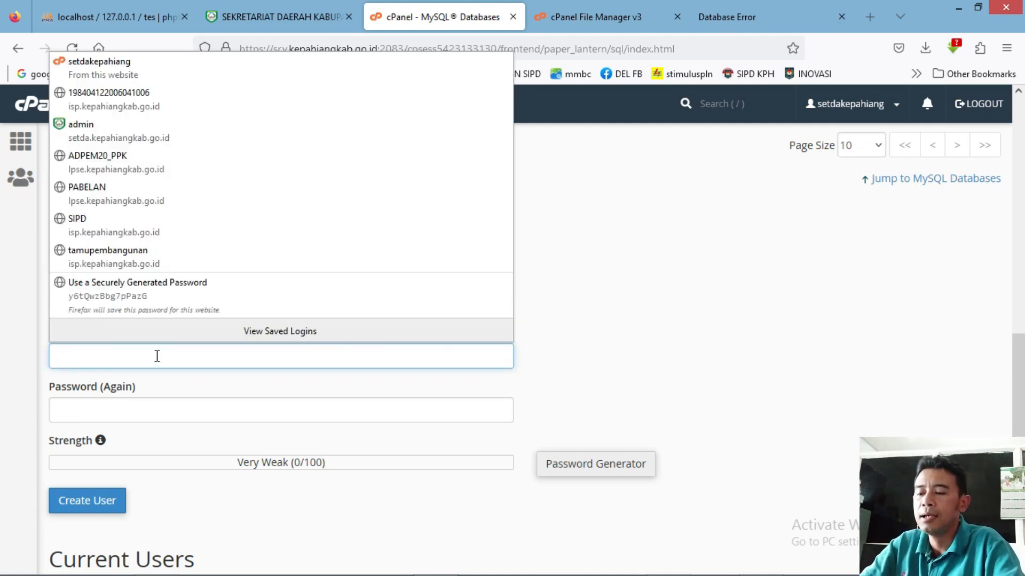
{"action": "type", "text": "1234567"}
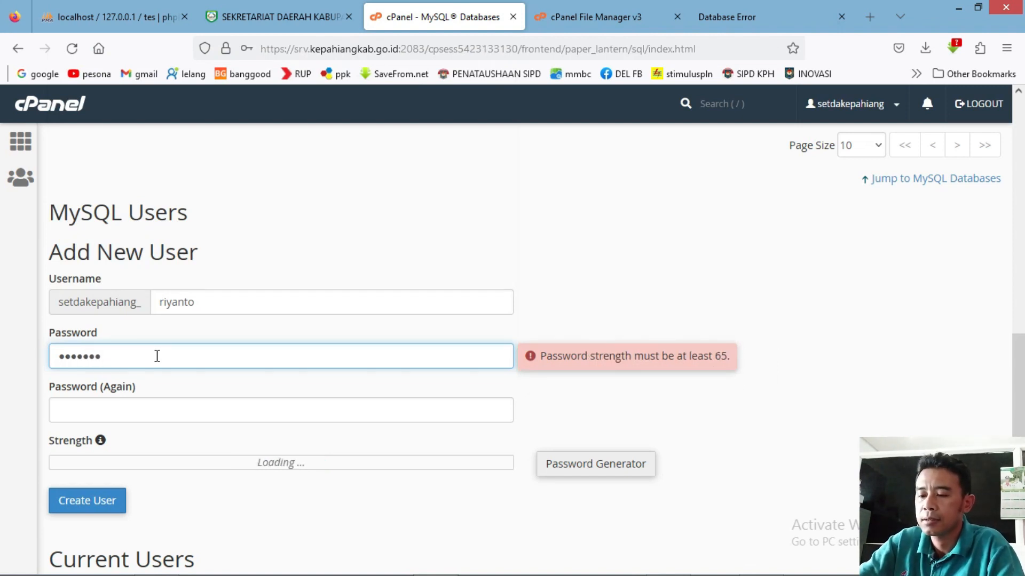
{"action": "type", "text": "890"}
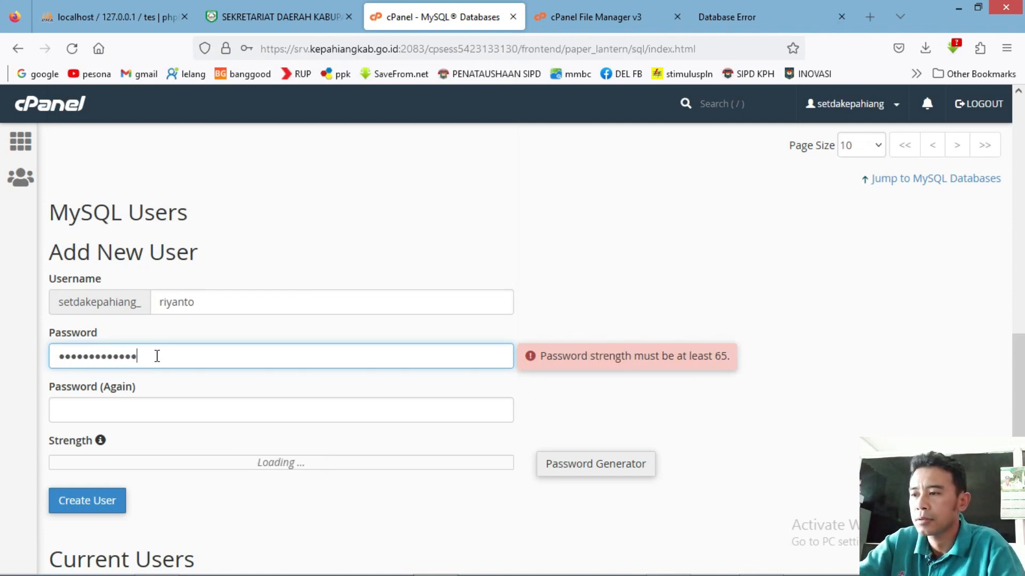
{"action": "left_click", "coordinate": [119, 408]}
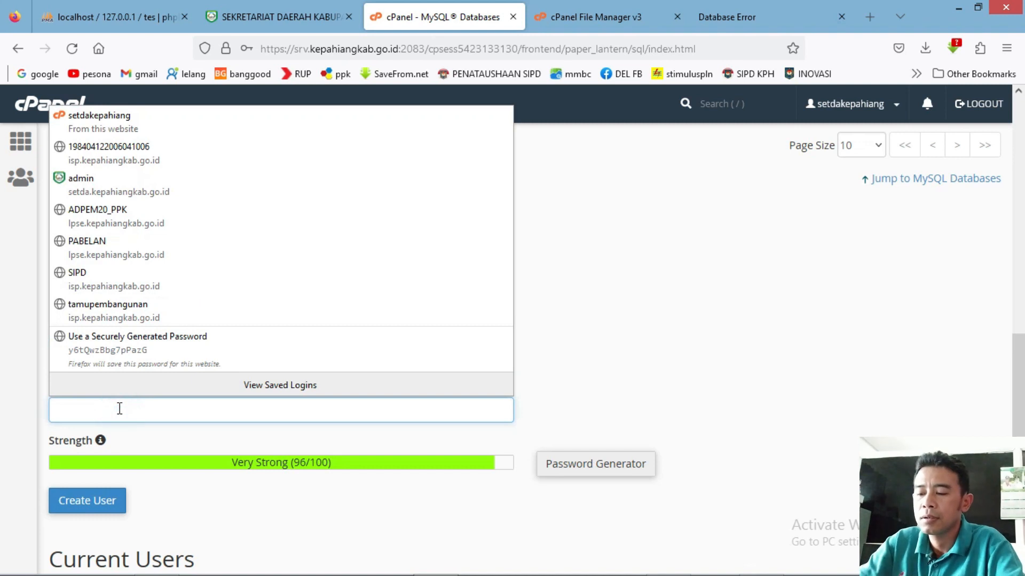
{"action": "type", "text": "123"}
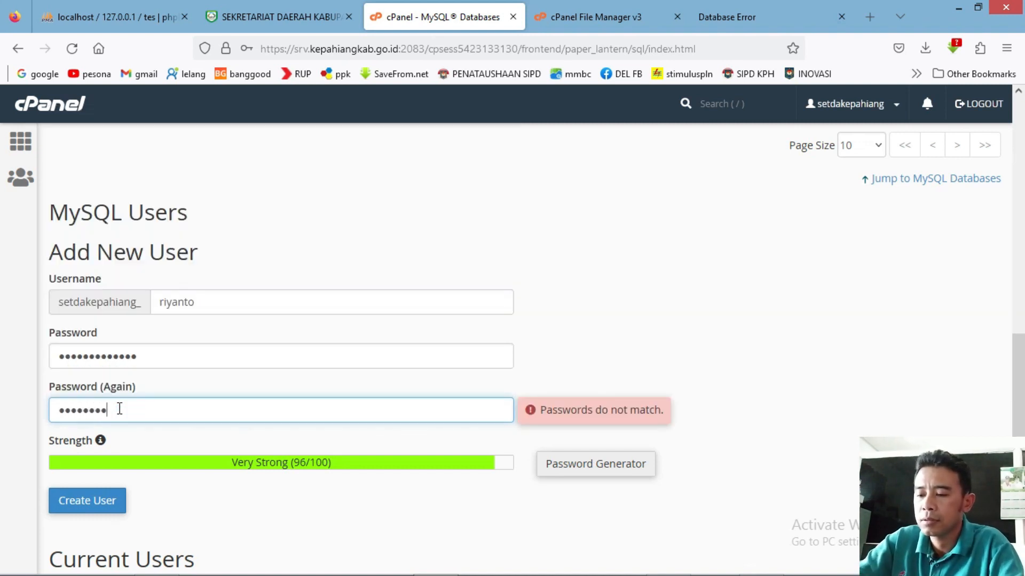
{"action": "type", "text": "3"}
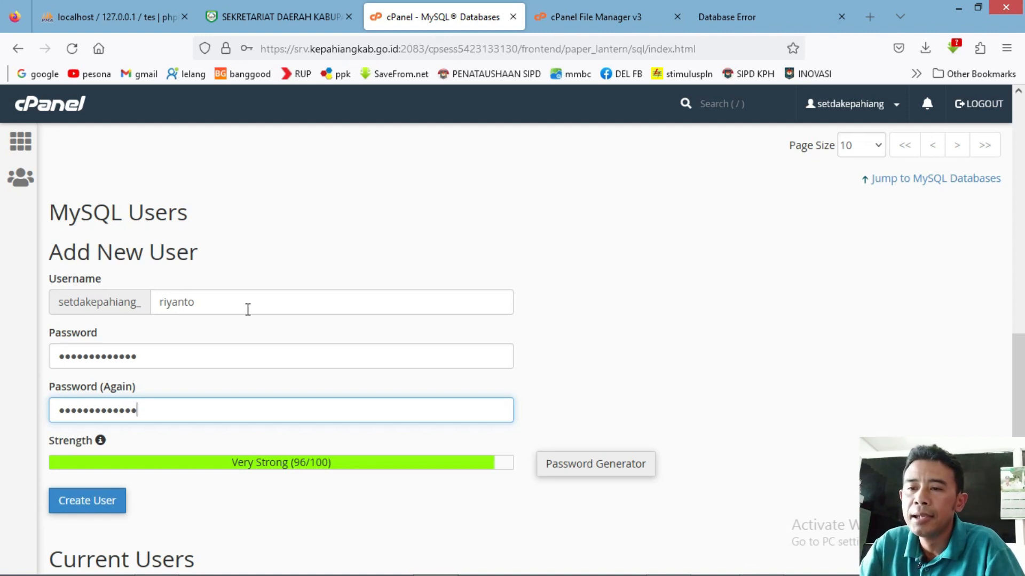
{"action": "left_click", "coordinate": [1018, 323]}
{"action": "left_click_drag", "start_coordinate": [1020, 320], "coordinate": [1023, 411]}
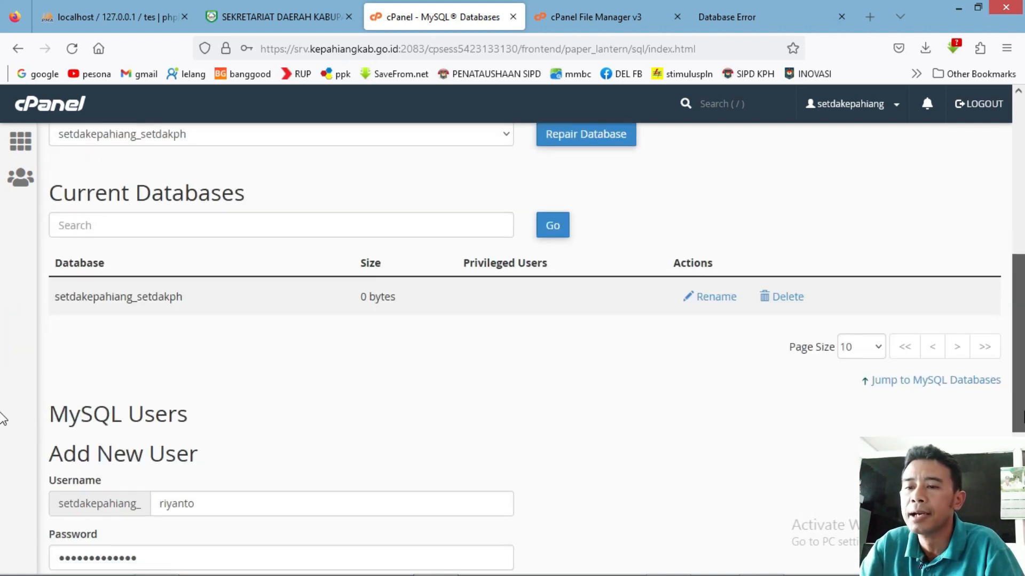
{"action": "scroll", "coordinate": [2, 419], "scroll_direction": "down", "scroll_amount": 5}
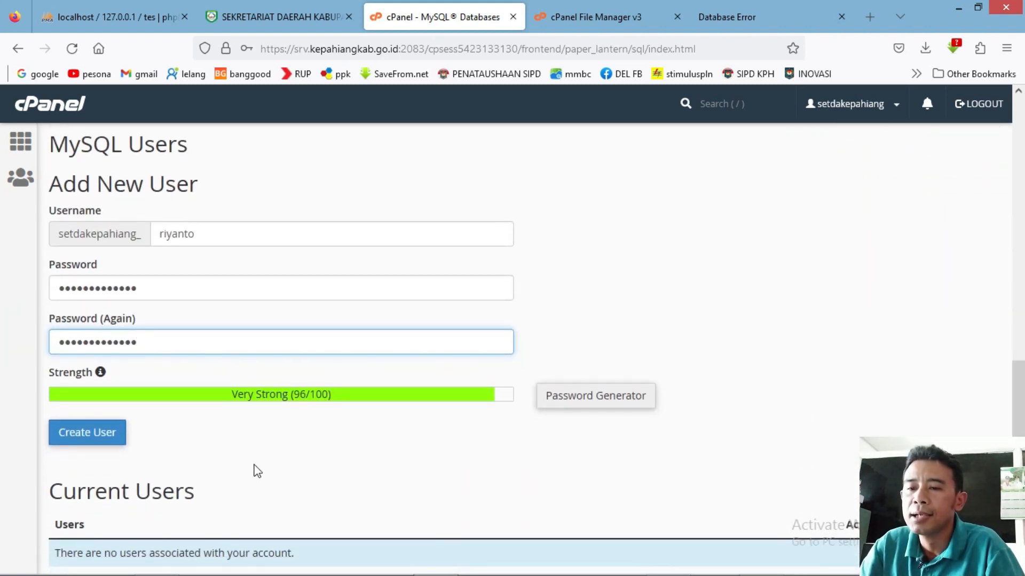
Create the MySQL user, decline saving the login in Firefox, and return to MySQL Databases.
{"action": "left_click", "coordinate": [88, 445]}
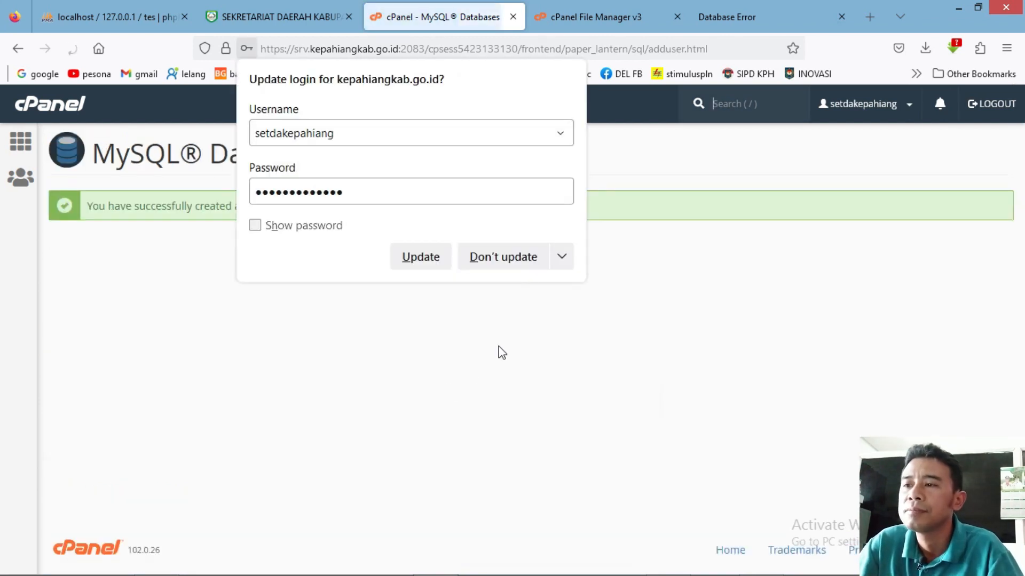
{"action": "left_click", "coordinate": [503, 257]}
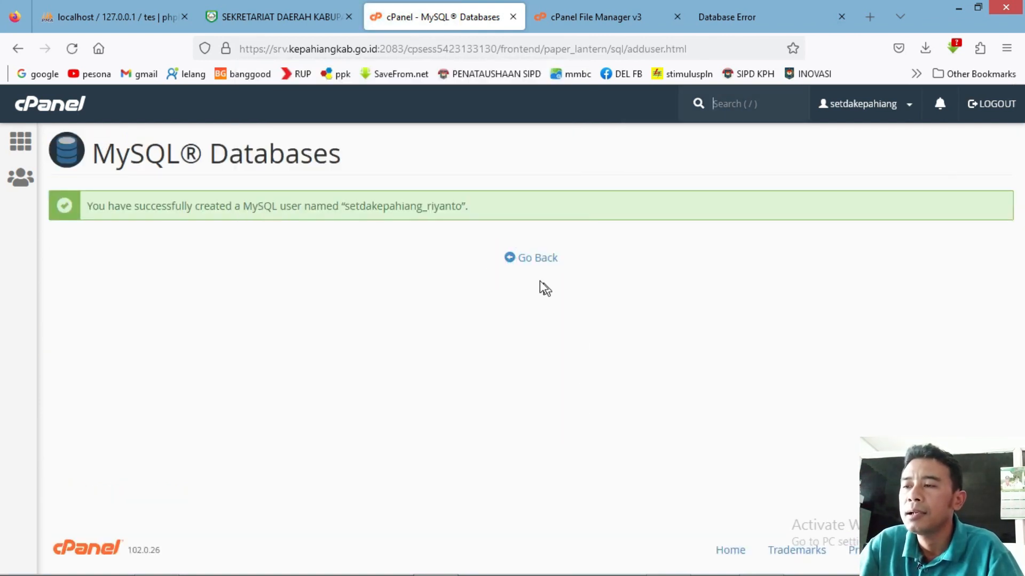
{"action": "left_click", "coordinate": [525, 262]}
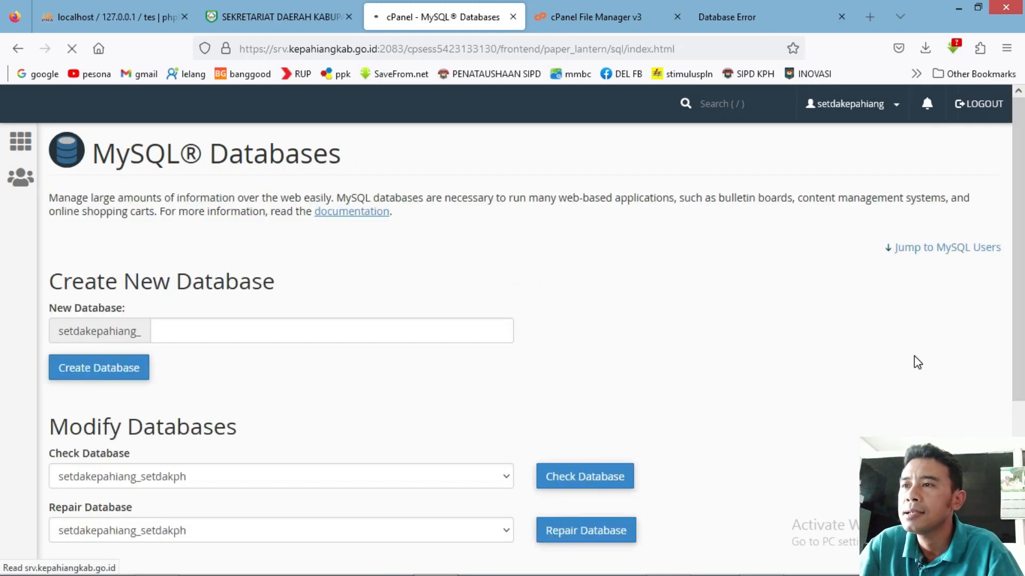
{"action": "left_click_drag", "start_coordinate": [1019, 227], "coordinate": [1023, 513]}
{"action": "scroll", "coordinate": [3, 514], "scroll_direction": "down", "scroll_amount": 2}
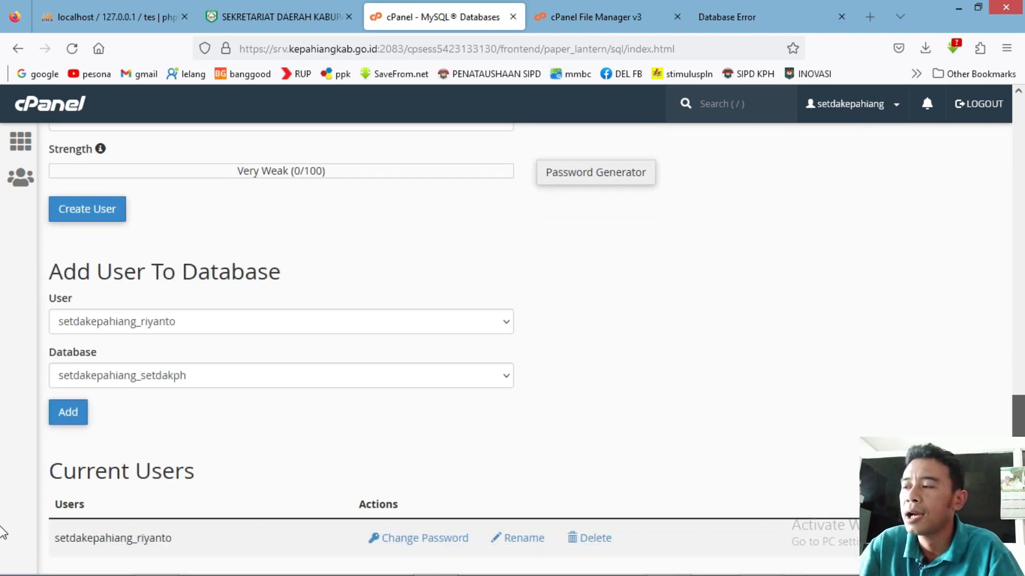
Add the new user to setdakepahiang_setdakph with ALL PRIVILEGES, save, and return to MySQL Databases.
{"action": "left_click", "coordinate": [75, 419]}
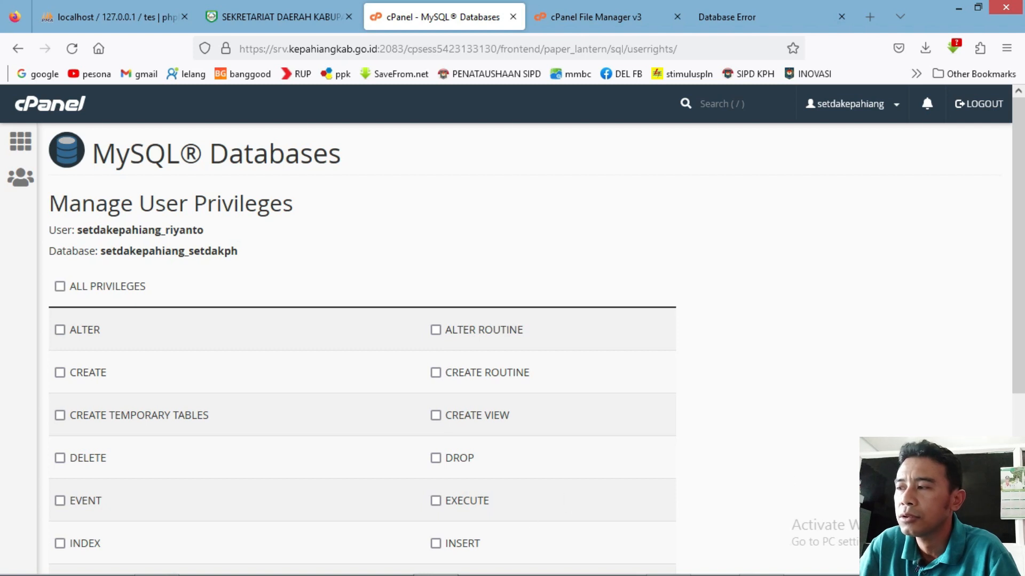
{"action": "scroll", "coordinate": [3, 418], "scroll_direction": "down", "scroll_amount": 3}
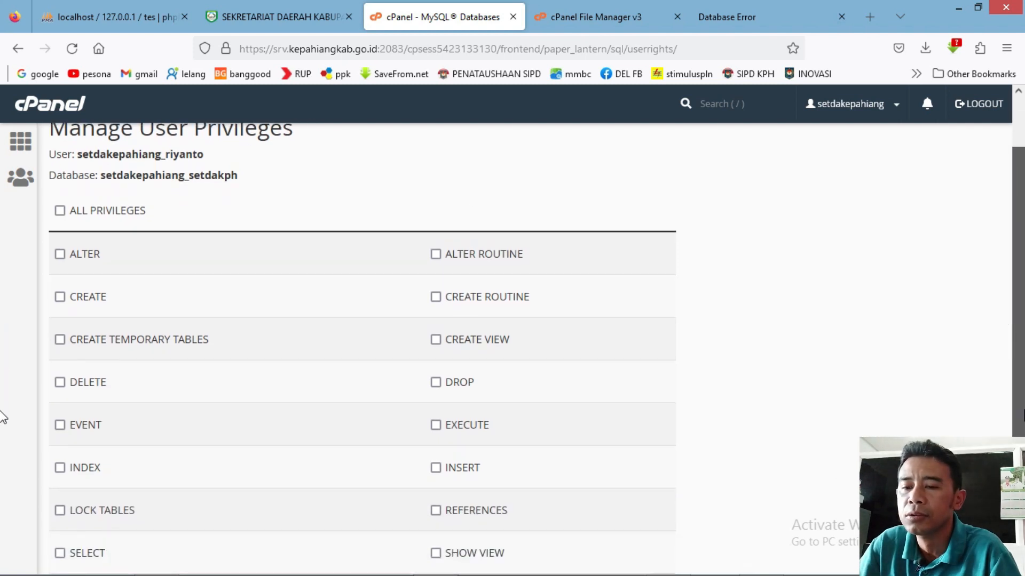
{"action": "scroll", "coordinate": [4, 451], "scroll_direction": "down", "scroll_amount": 3}
{"action": "scroll", "coordinate": [4, 459], "scroll_direction": "up", "scroll_amount": 2}
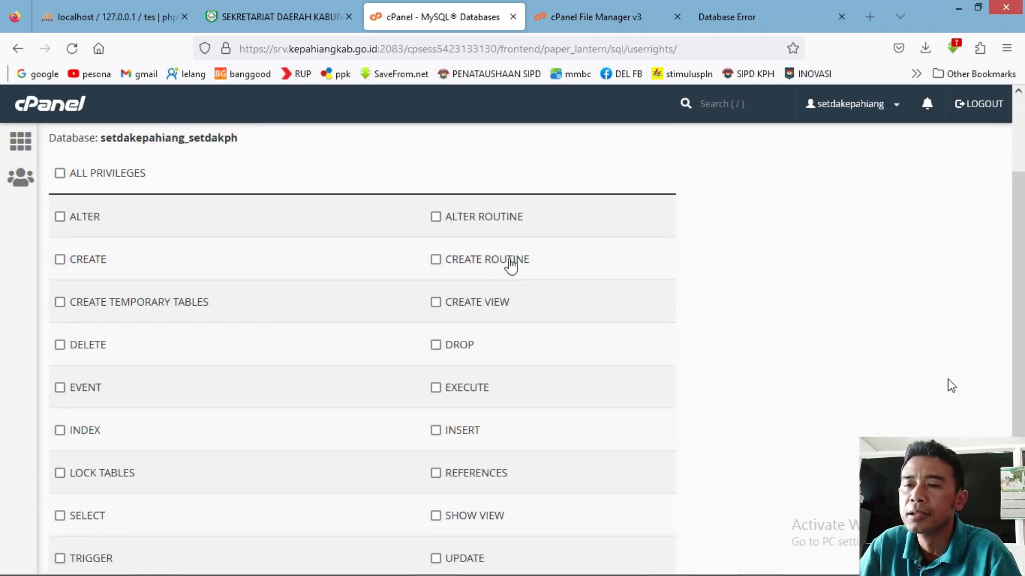
{"action": "left_click", "coordinate": [62, 178]}
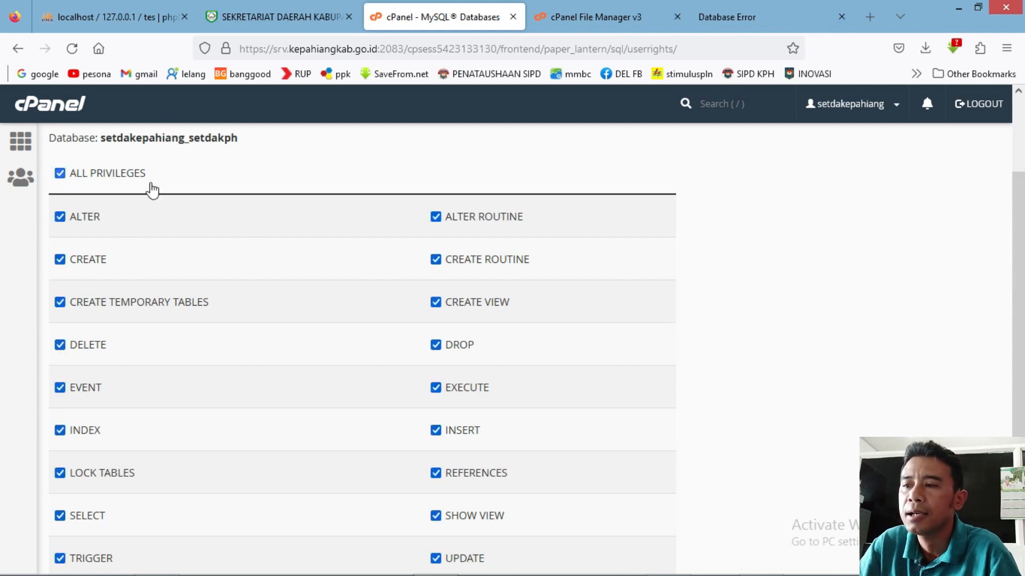
{"action": "scroll", "coordinate": [5, 351], "scroll_direction": "down", "scroll_amount": 5}
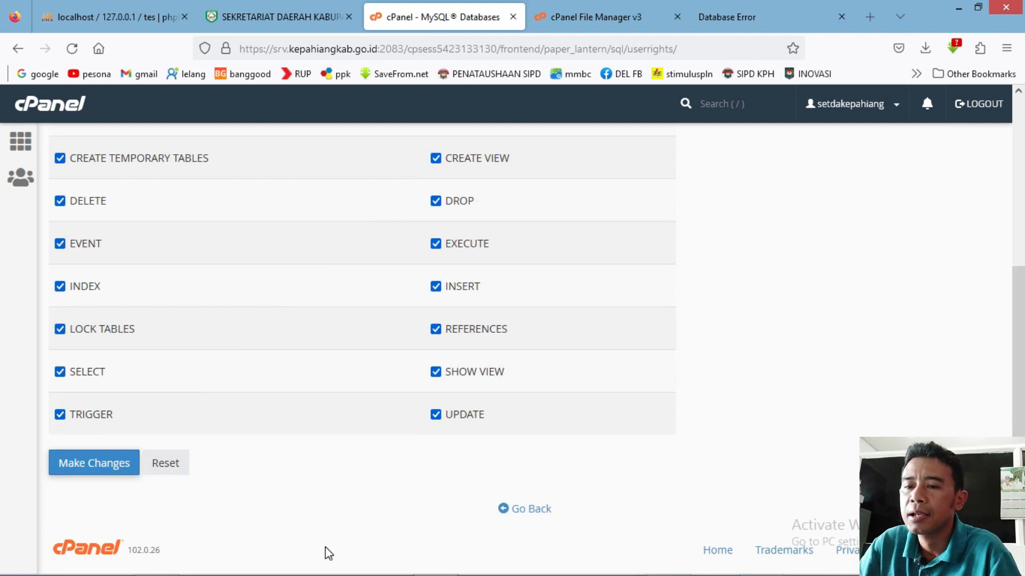
{"action": "left_click", "coordinate": [100, 473]}
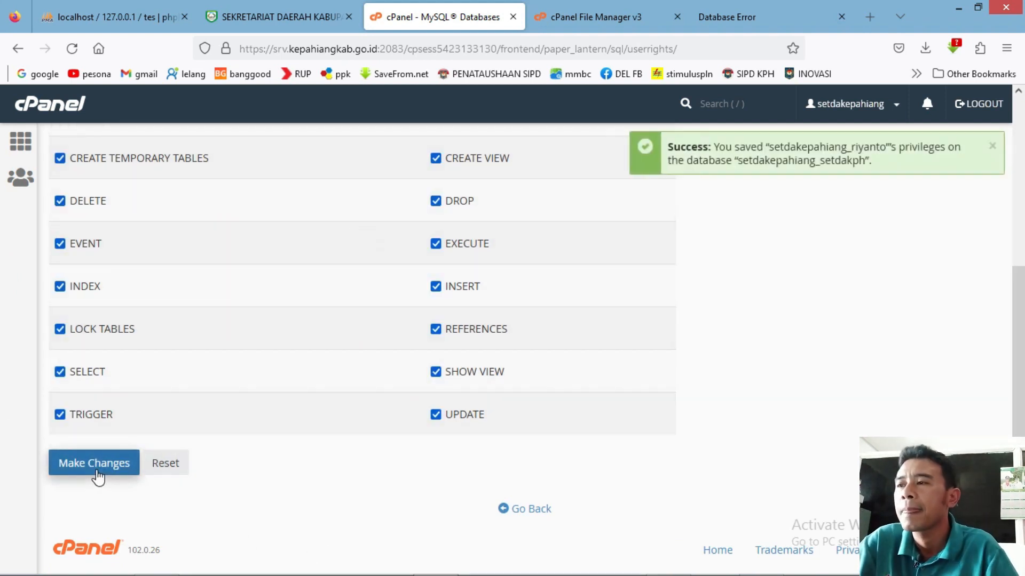
{"action": "left_click", "coordinate": [516, 512]}
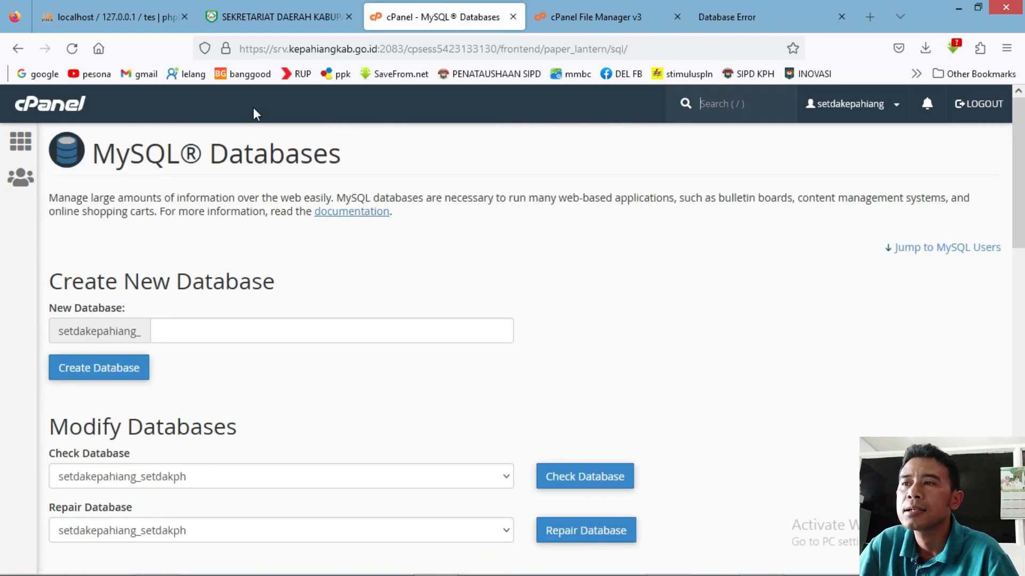
Check in phpMyAdmin that setdakepahiang_setdakph has no tables, then return to the site's error tab.
{"action": "left_click", "coordinate": [25, 142]}
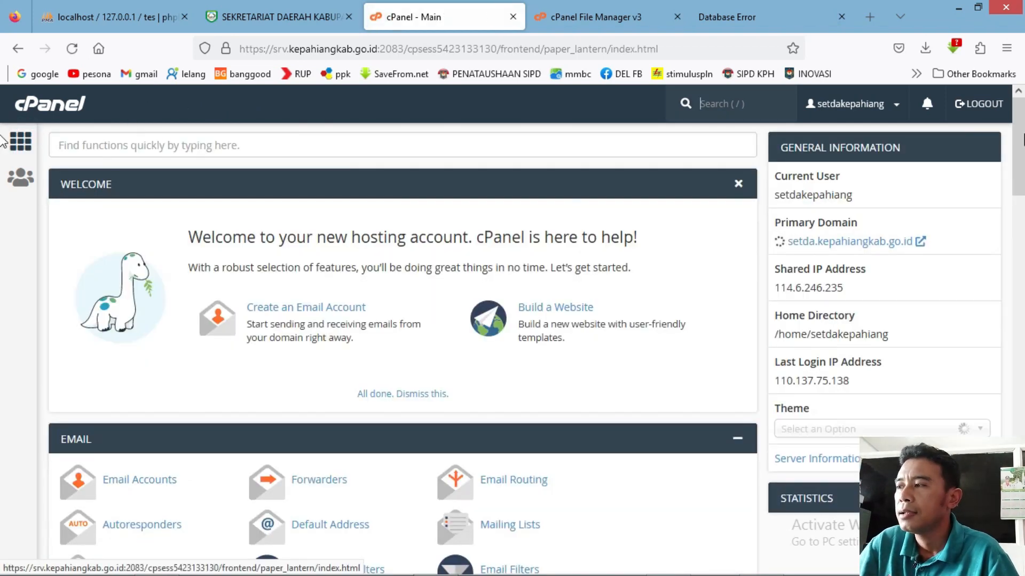
{"action": "scroll", "coordinate": [3, 186], "scroll_direction": "down", "scroll_amount": 3}
{"action": "scroll", "coordinate": [2, 188], "scroll_direction": "down", "scroll_amount": 6}
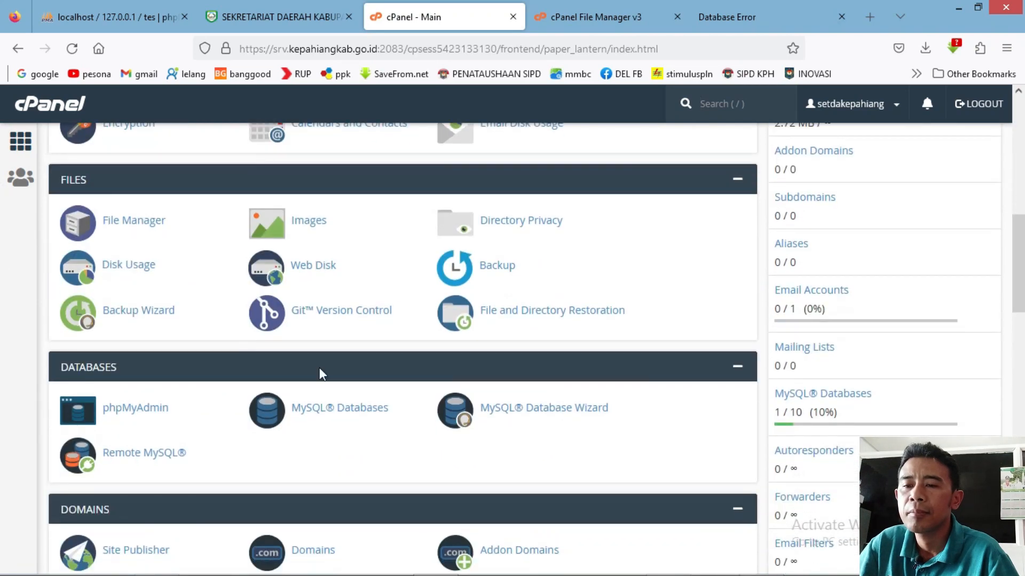
{"action": "left_click", "coordinate": [147, 414]}
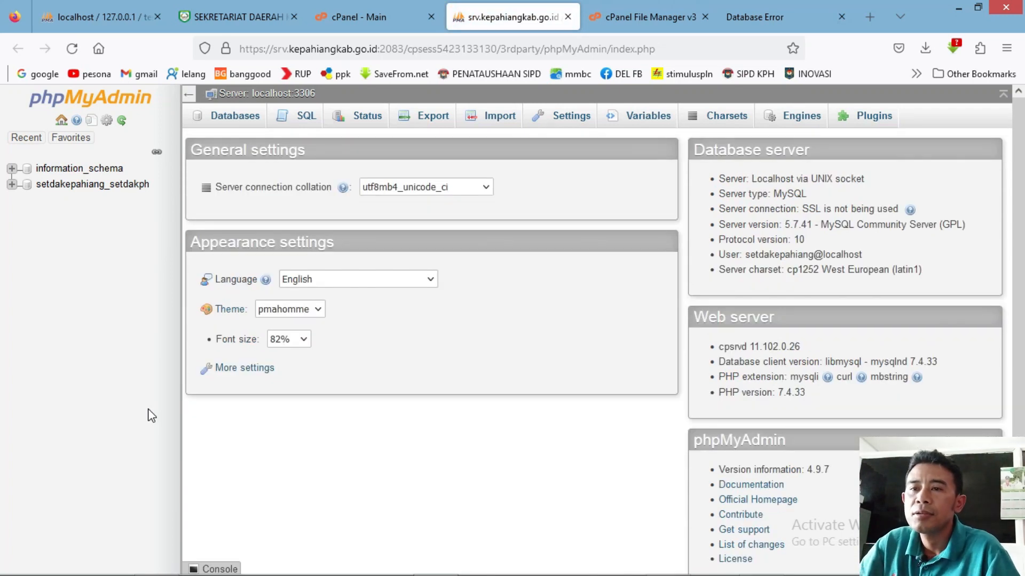
{"action": "left_click", "coordinate": [73, 191]}
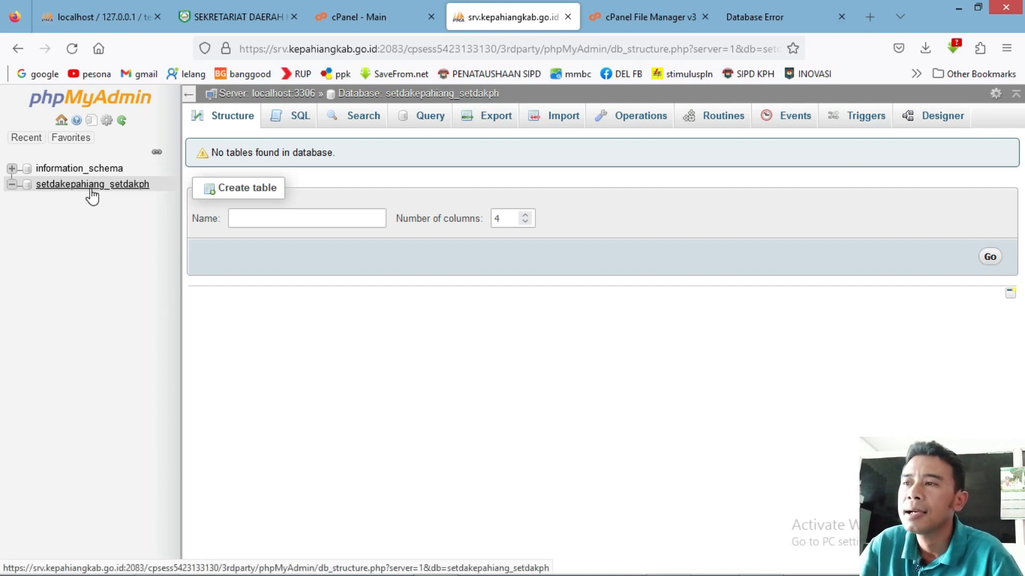
{"action": "left_click", "coordinate": [755, 17]}
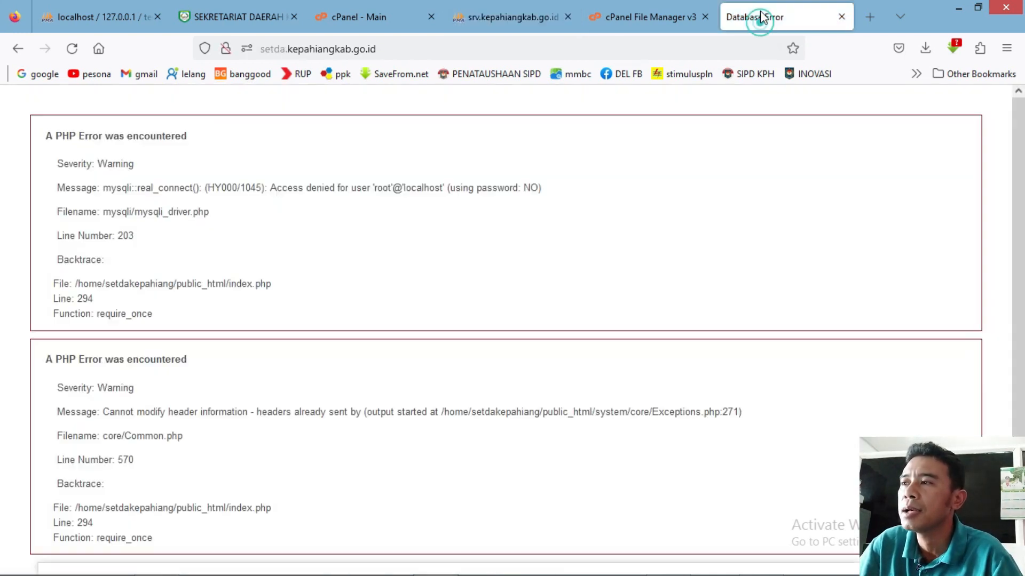
Reload setda.kepahiangkab.go.id, which still shows access denied, then return to the cPanel dashboard.
{"action": "left_click", "coordinate": [414, 53]}
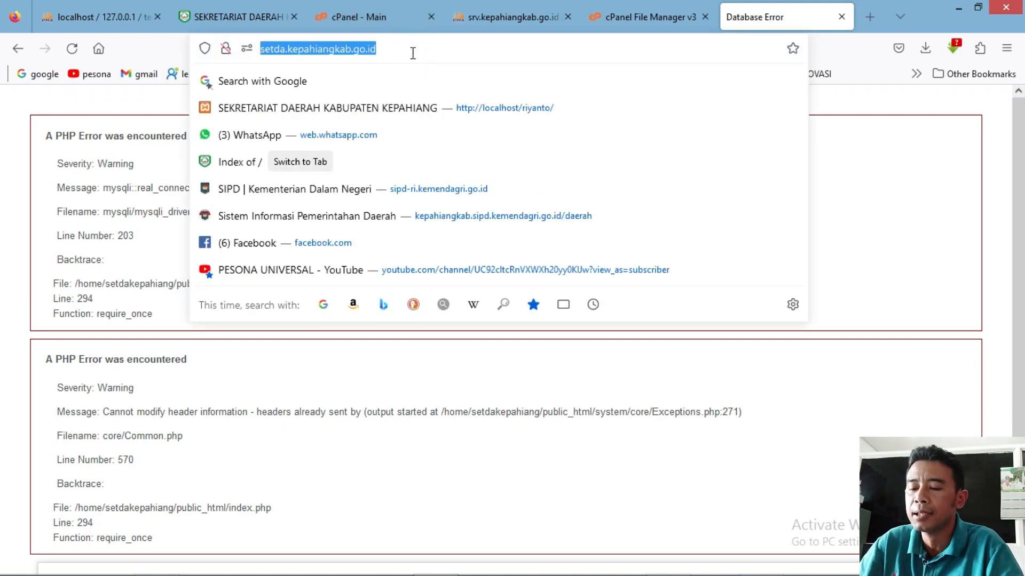
{"action": "type", "text": "se"}
{"action": "key", "text": "Return"}
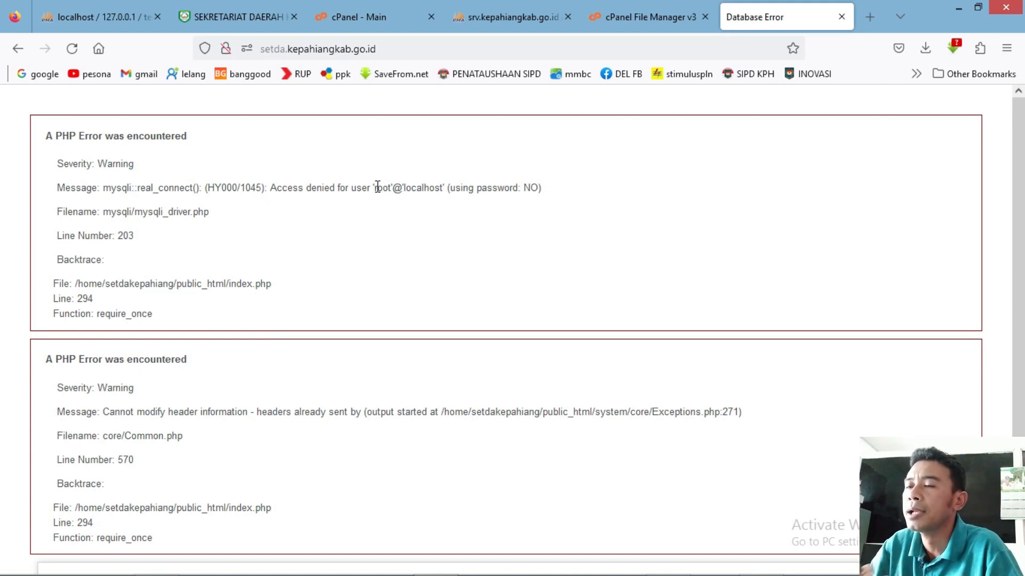
{"action": "left_click", "coordinate": [348, 20]}
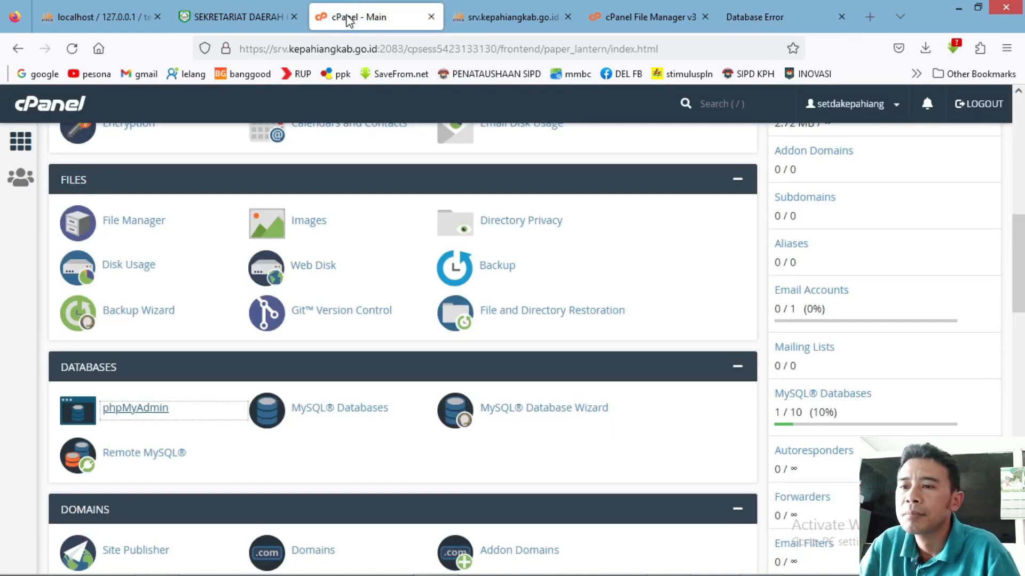
Import tes.sql from the Desktop into setdakepahiang_setdakph via phpMyAdmin, running 148 queries.
{"action": "left_click", "coordinate": [135, 408]}
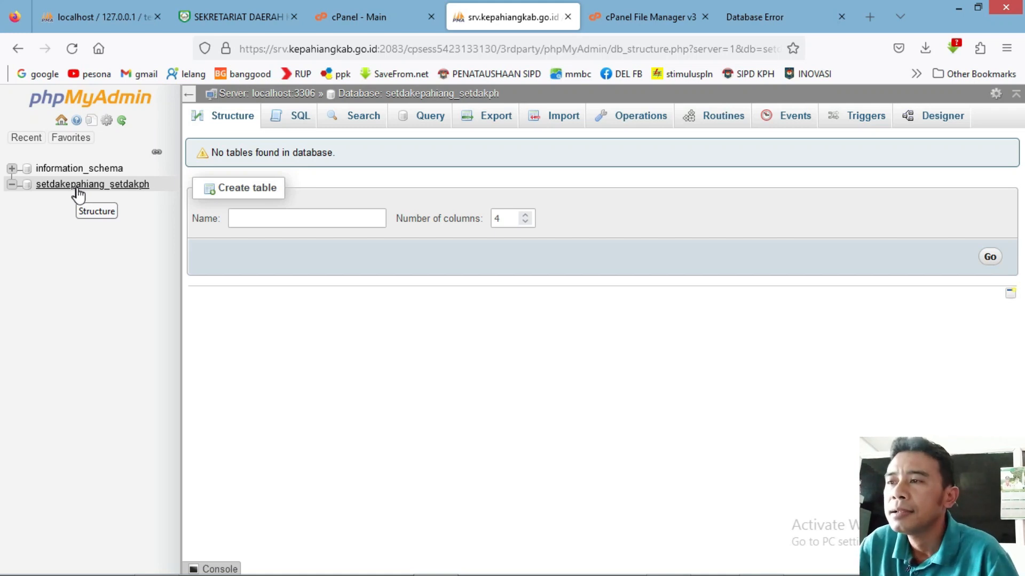
{"action": "left_click", "coordinate": [561, 118]}
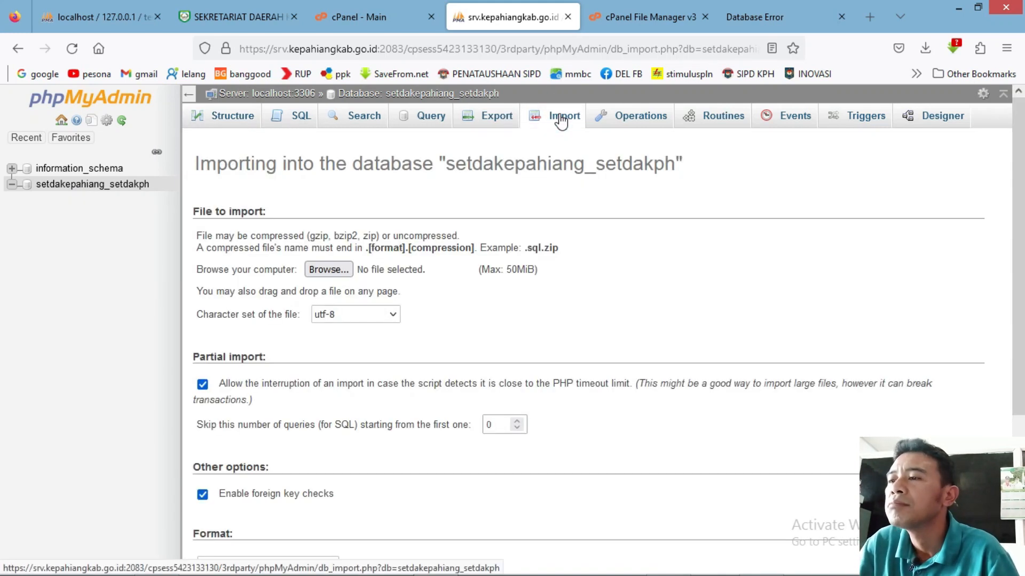
{"action": "scroll", "coordinate": [4, 361], "scroll_direction": "down", "scroll_amount": 4}
{"action": "scroll", "coordinate": [3, 375], "scroll_direction": "up", "scroll_amount": 3}
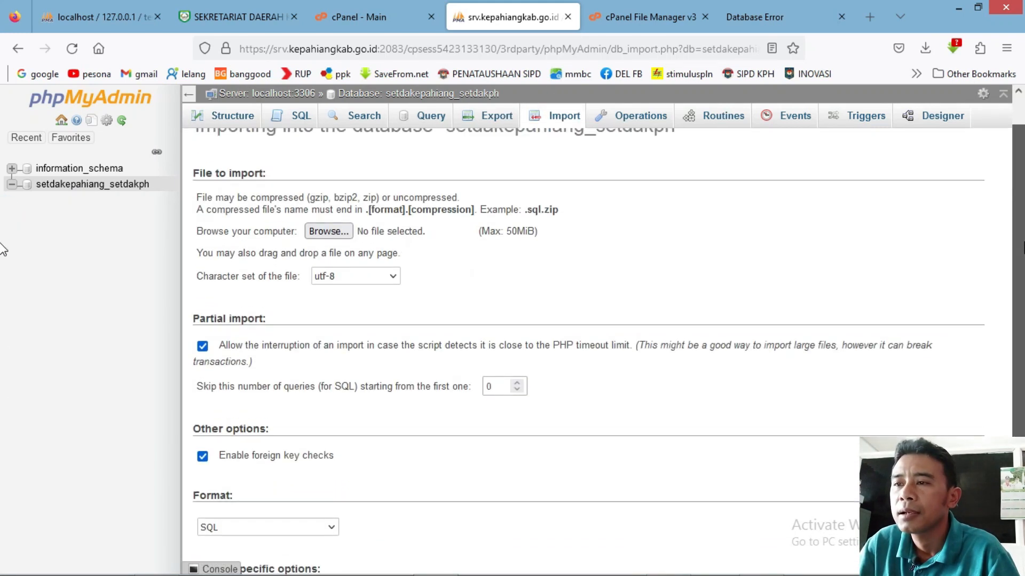
{"action": "left_click", "coordinate": [328, 232]}
{"action": "left_click", "coordinate": [447, 253]}
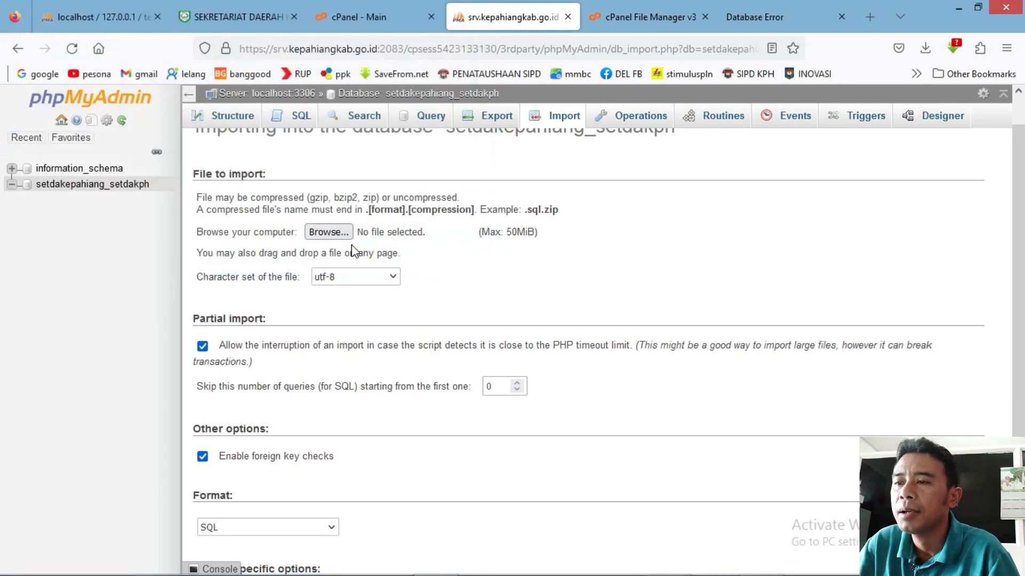
{"action": "left_click", "coordinate": [329, 232]}
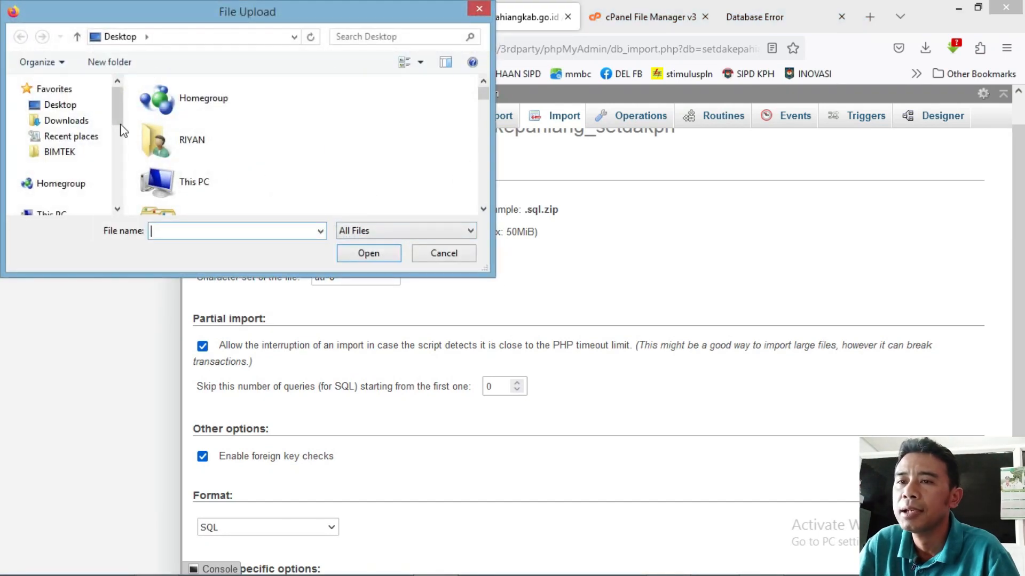
{"action": "left_click", "coordinate": [60, 105]}
{"action": "left_click_drag", "start_coordinate": [484, 97], "coordinate": [483, 177]}
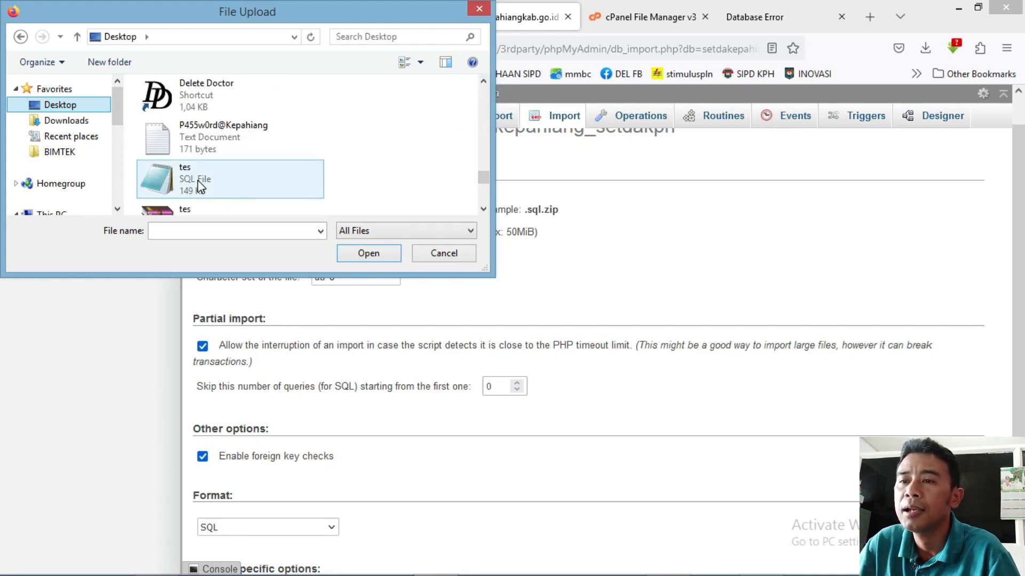
{"action": "double_click", "coordinate": [230, 188]}
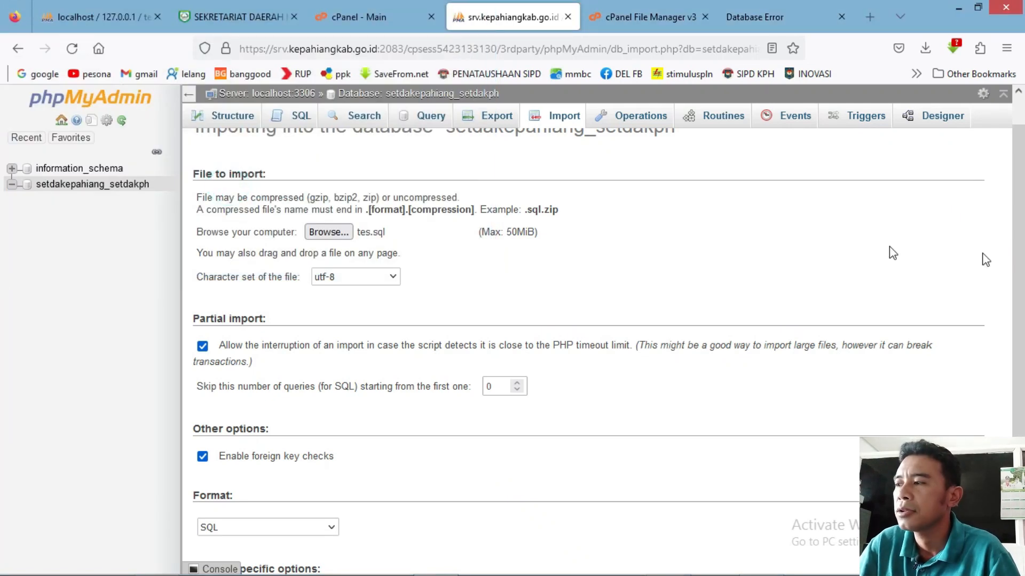
{"action": "left_click_drag", "start_coordinate": [1020, 274], "coordinate": [1019, 397]}
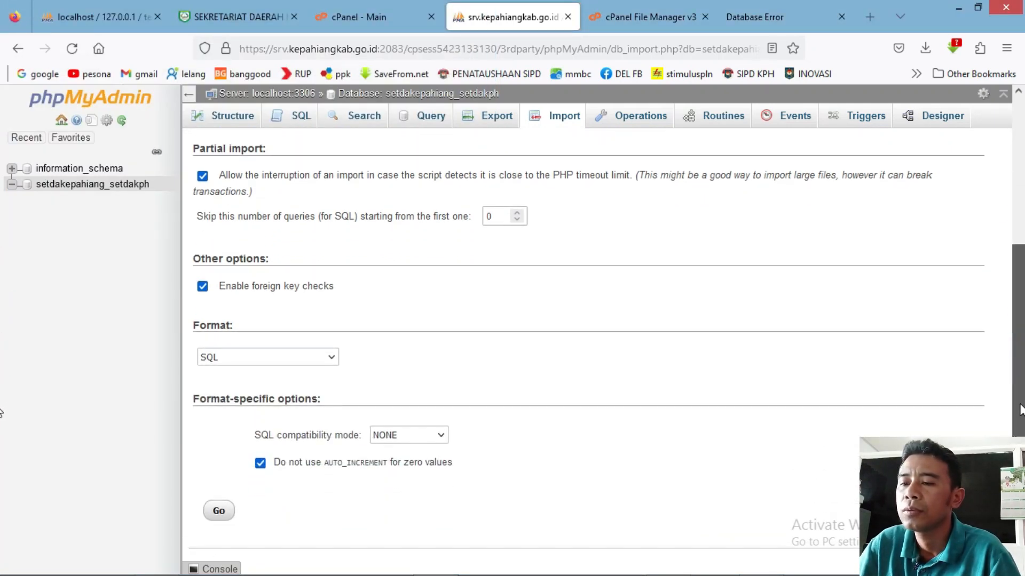
{"action": "left_click", "coordinate": [220, 512]}
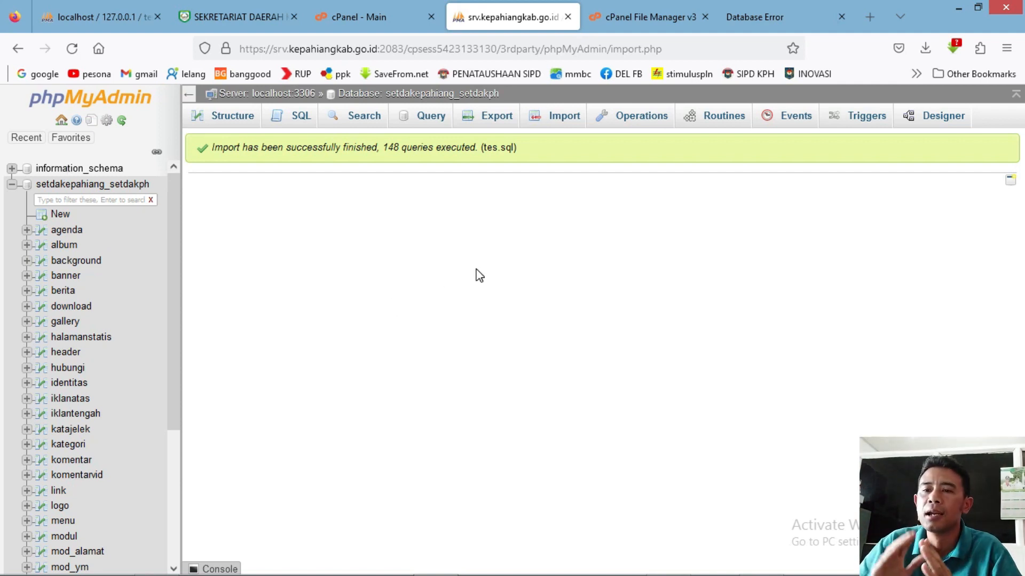
Reload the live site to retest the database connection, then go back to the cPanel dashboard.
{"action": "left_click", "coordinate": [746, 10]}
{"action": "left_click", "coordinate": [426, 49]}
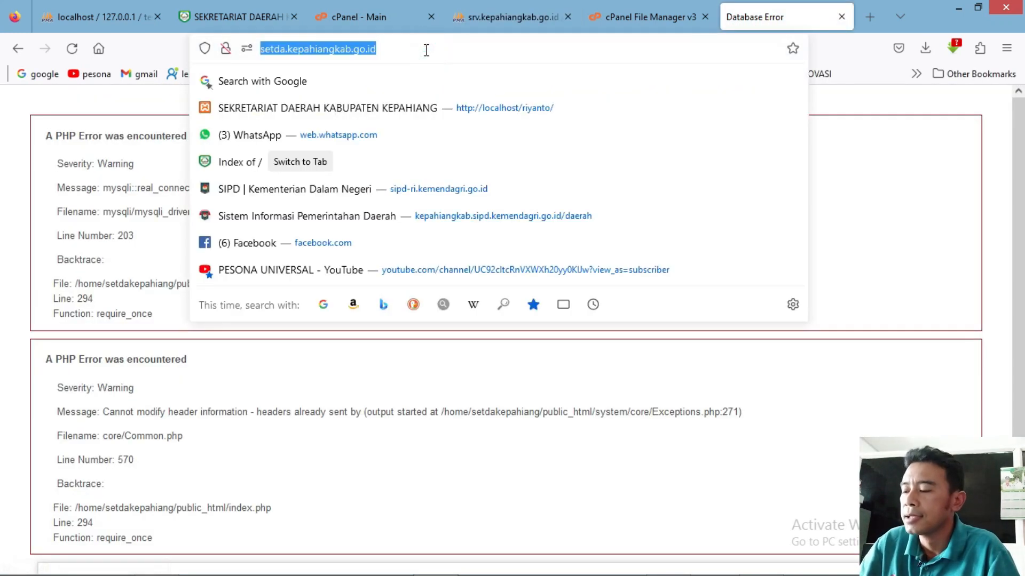
{"action": "key", "text": "Return"}
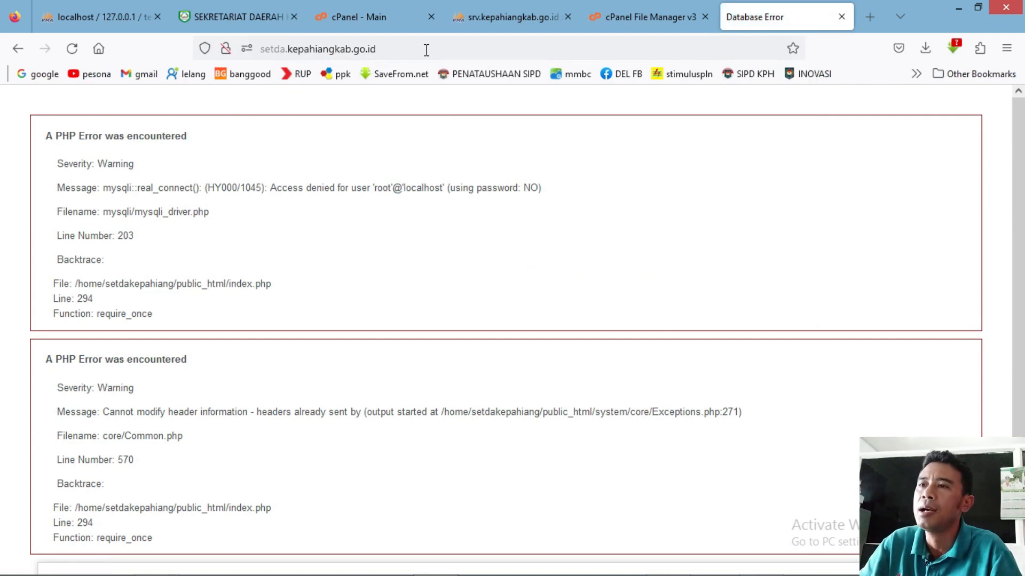
{"action": "left_click", "coordinate": [508, 6]}
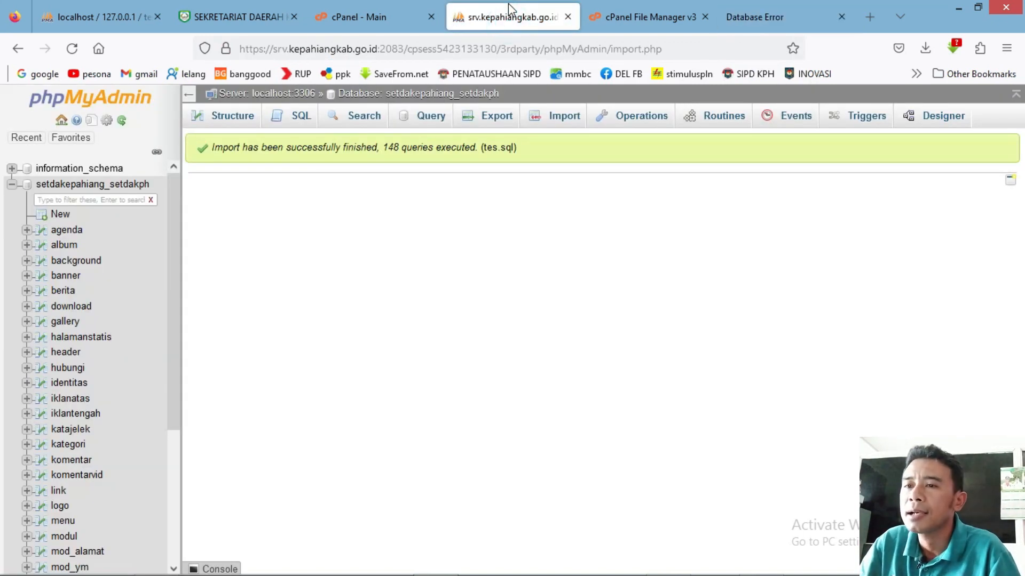
{"action": "left_click", "coordinate": [365, 19]}
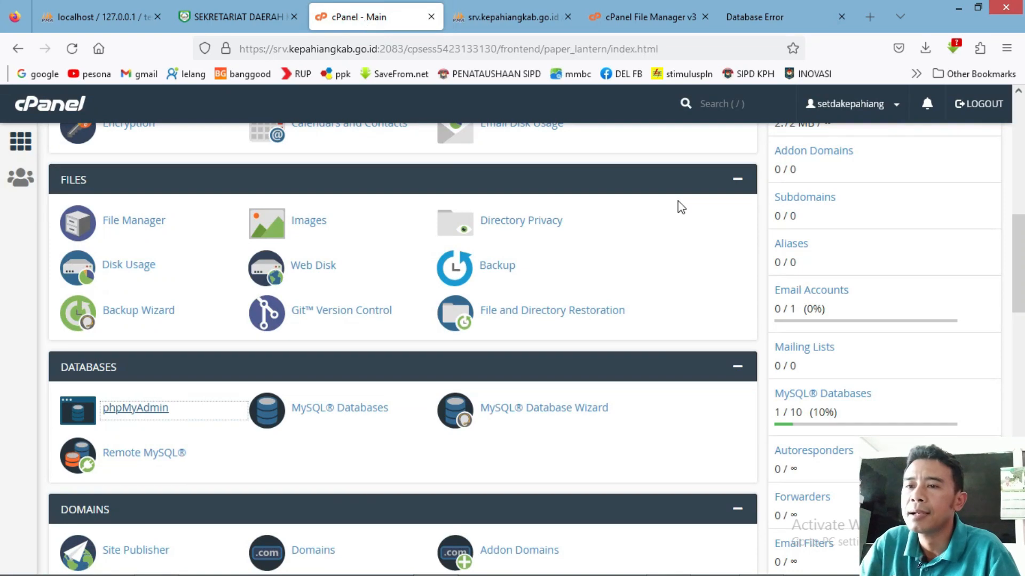
{"action": "scroll", "coordinate": [841, 219], "scroll_direction": "up", "scroll_amount": 3}
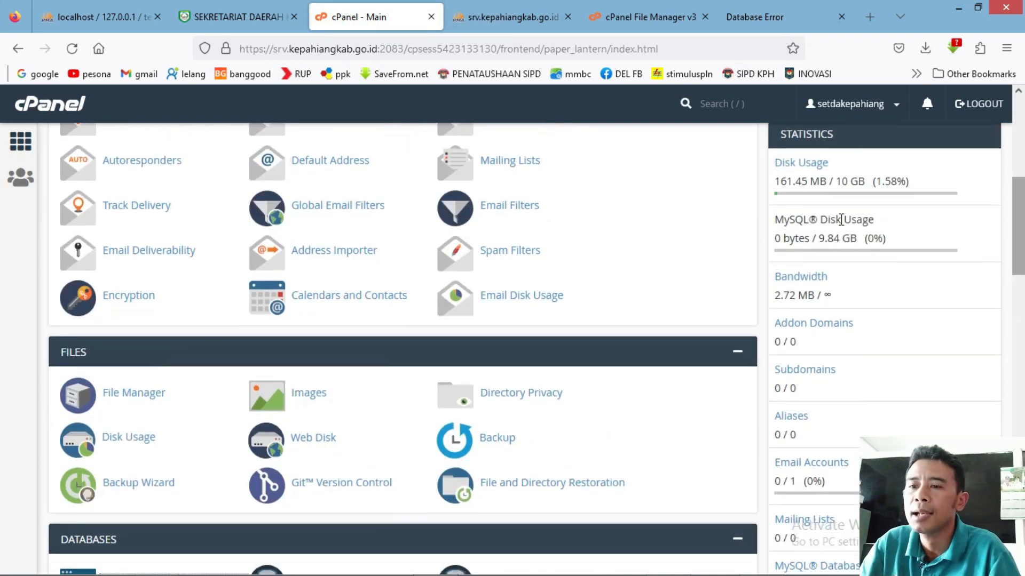
Browse File Manager to public_html/application/config and open database.php in the editor.
{"action": "left_click", "coordinate": [130, 393]}
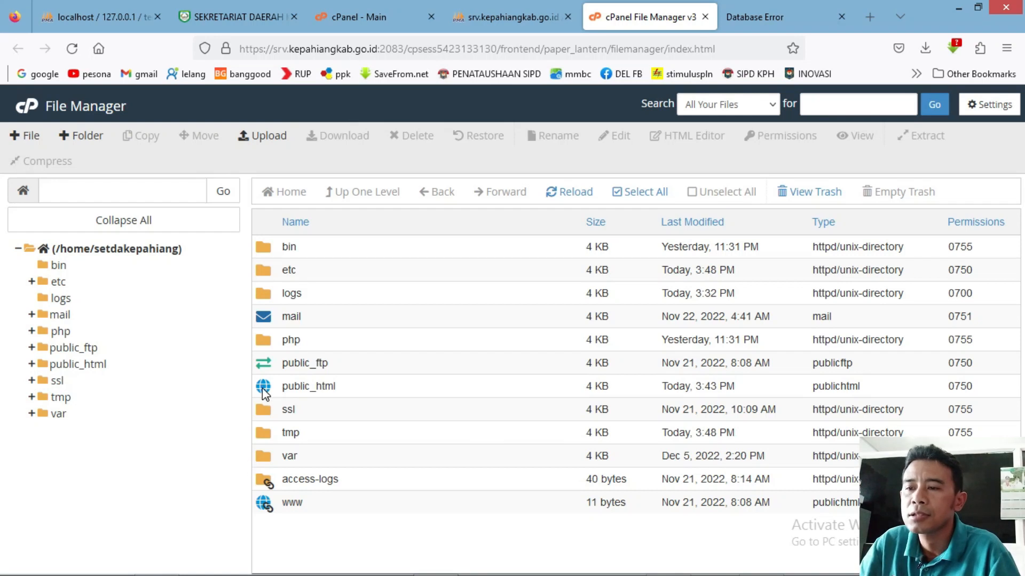
{"action": "left_click", "coordinate": [264, 390]}
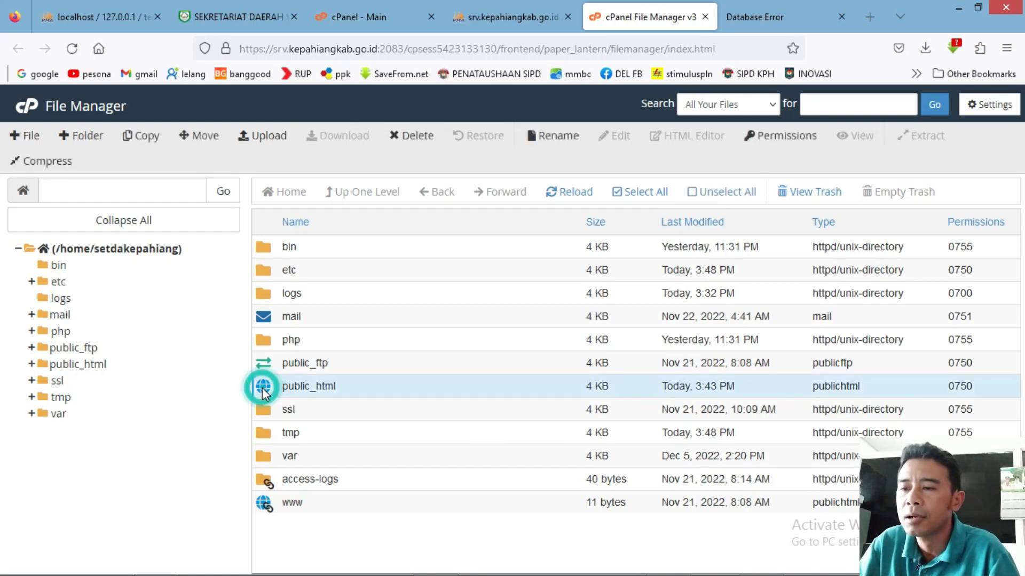
{"action": "double_click", "coordinate": [264, 390]}
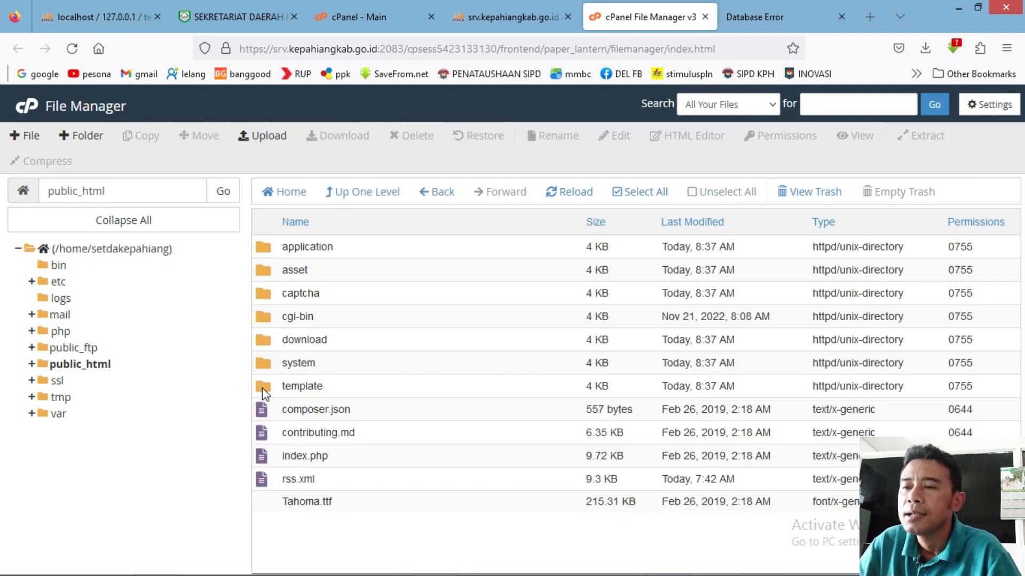
{"action": "double_click", "coordinate": [262, 249]}
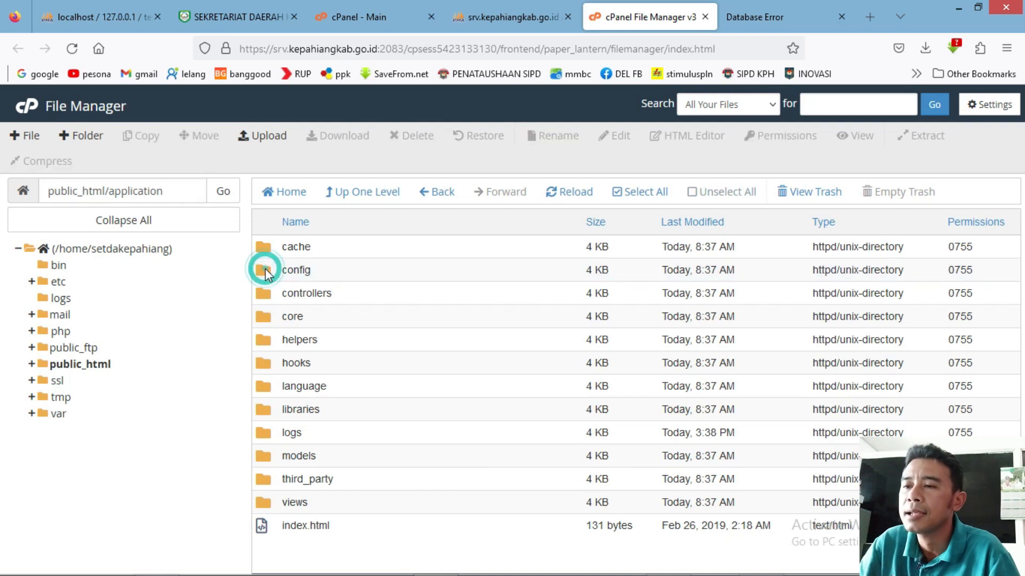
{"action": "double_click", "coordinate": [264, 272]}
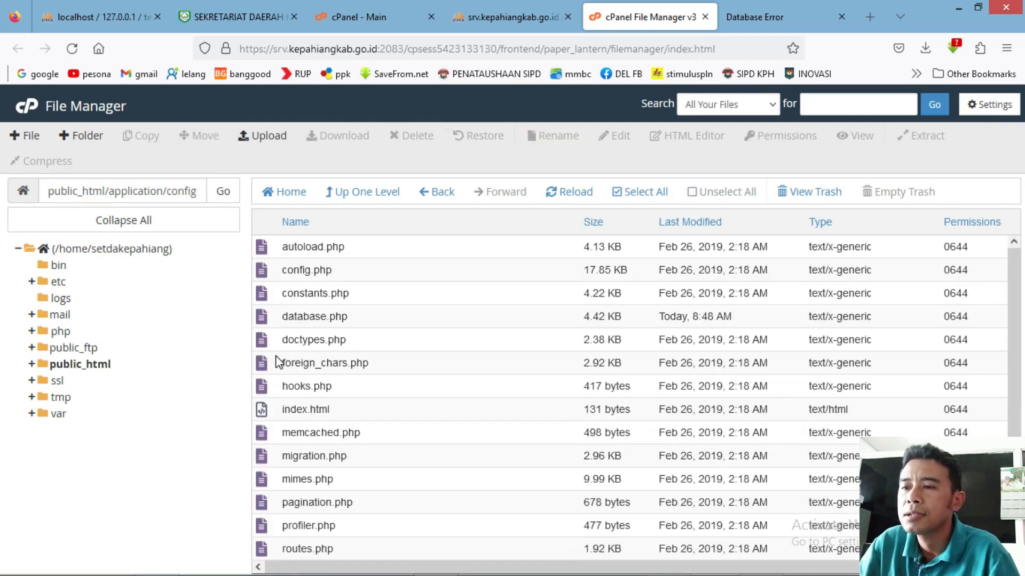
{"action": "left_click", "coordinate": [267, 319]}
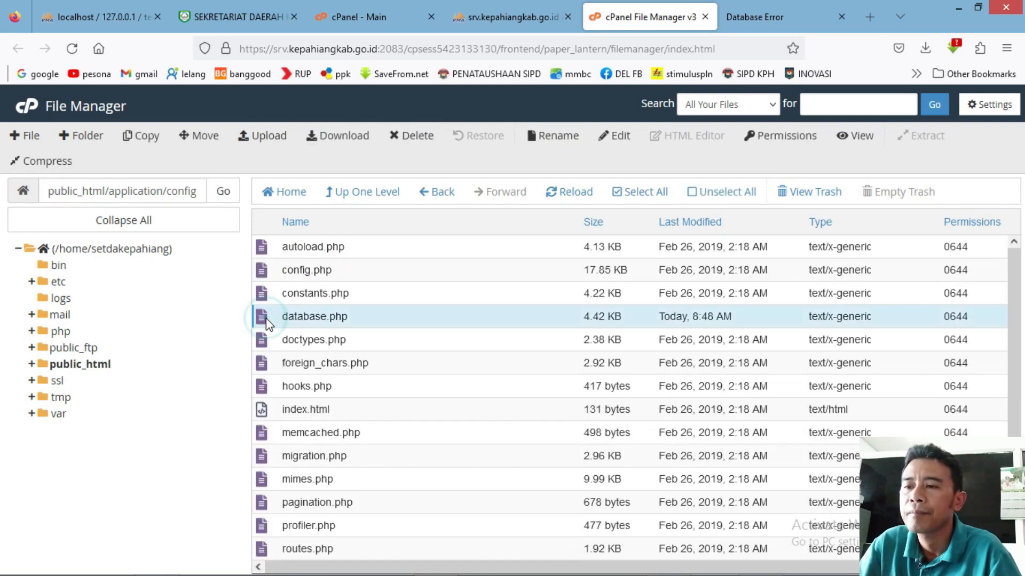
{"action": "right_click", "coordinate": [266, 319]}
{"action": "left_click", "coordinate": [284, 378]}
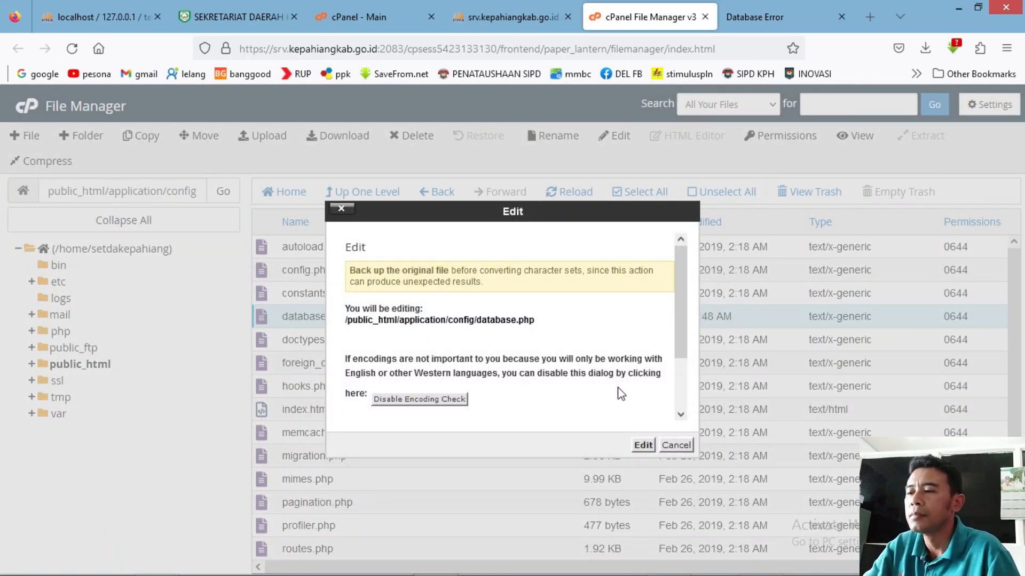
{"action": "left_click", "coordinate": [643, 445]}
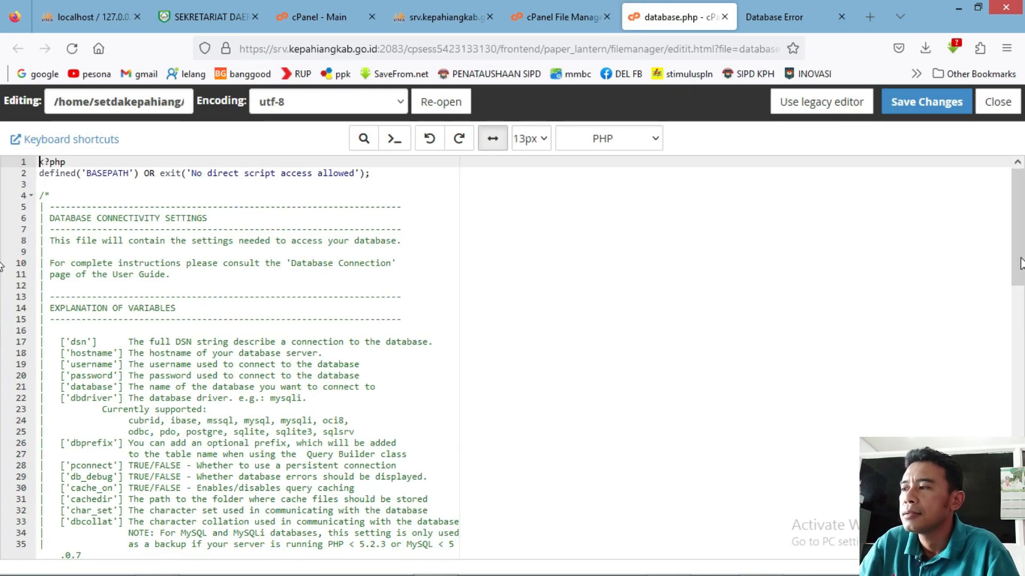
Review database.php's settings (localhost, database tes), then switch to the MySQL Databases page.
{"action": "scroll", "coordinate": [1020, 263], "scroll_direction": "down", "scroll_amount": 20}
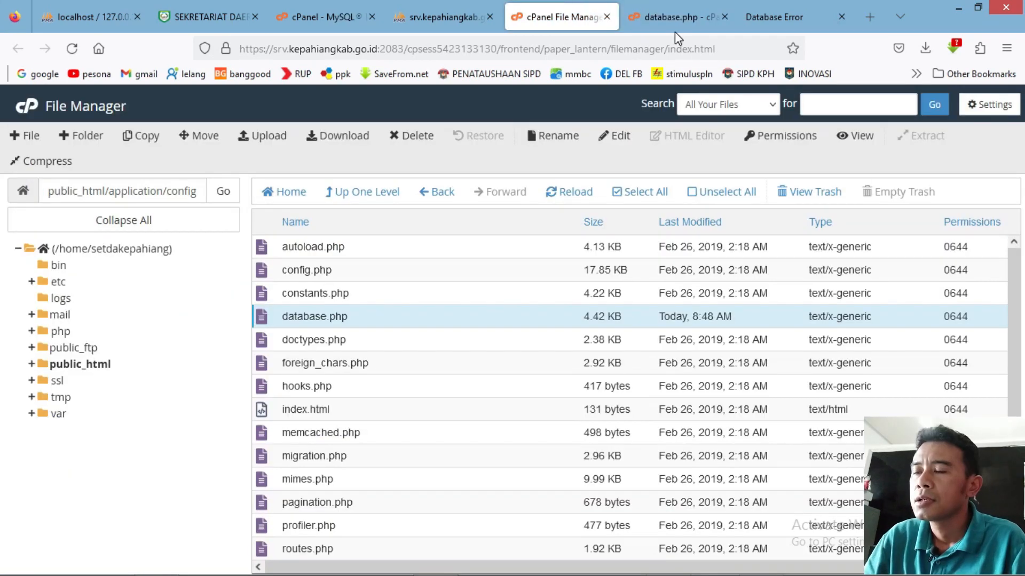
{"action": "left_click", "coordinate": [674, 21]}
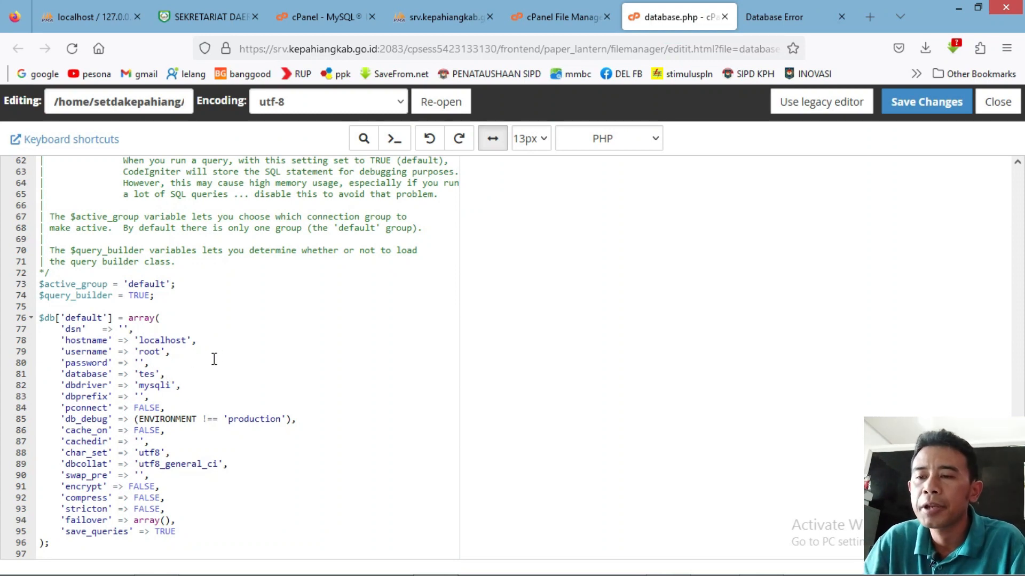
{"action": "left_click", "coordinate": [141, 362]}
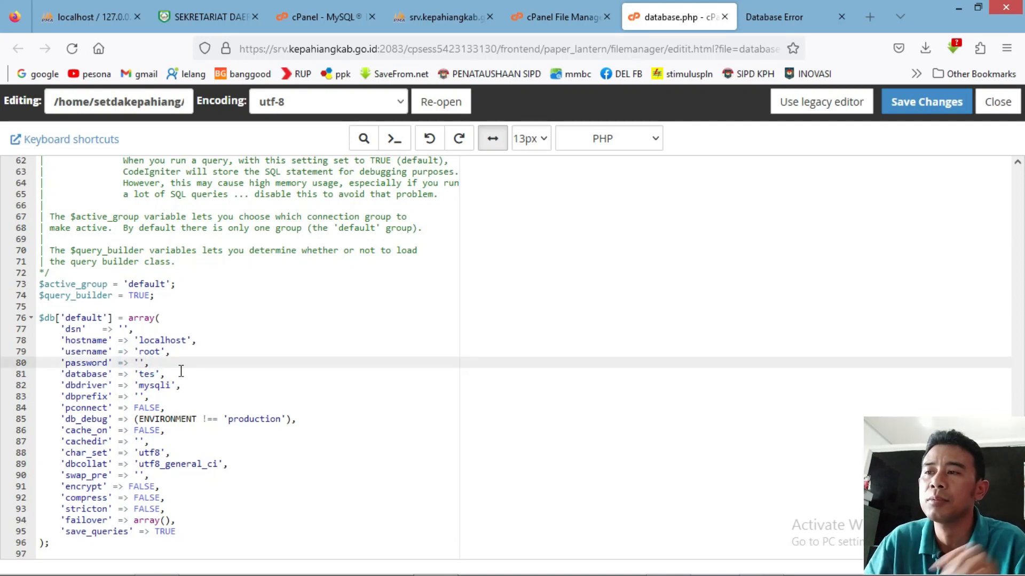
{"action": "left_click", "coordinate": [326, 20]}
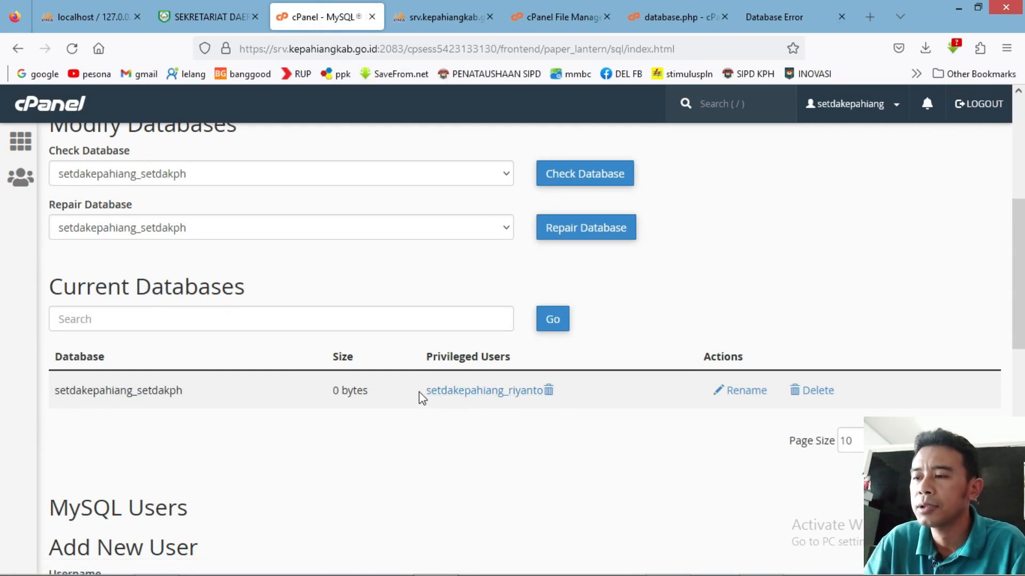
Replace the config username 'root' with the MySQL username copied from cPanel.
{"action": "left_click_drag", "start_coordinate": [420, 393], "coordinate": [547, 398]}
{"action": "key", "text": "ctrl+c"}
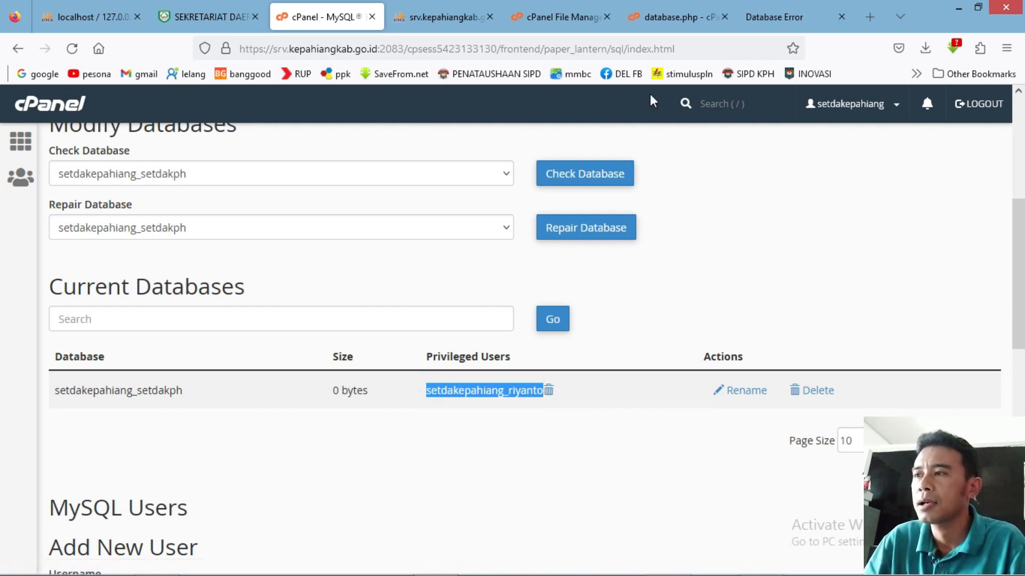
{"action": "left_click", "coordinate": [673, 24]}
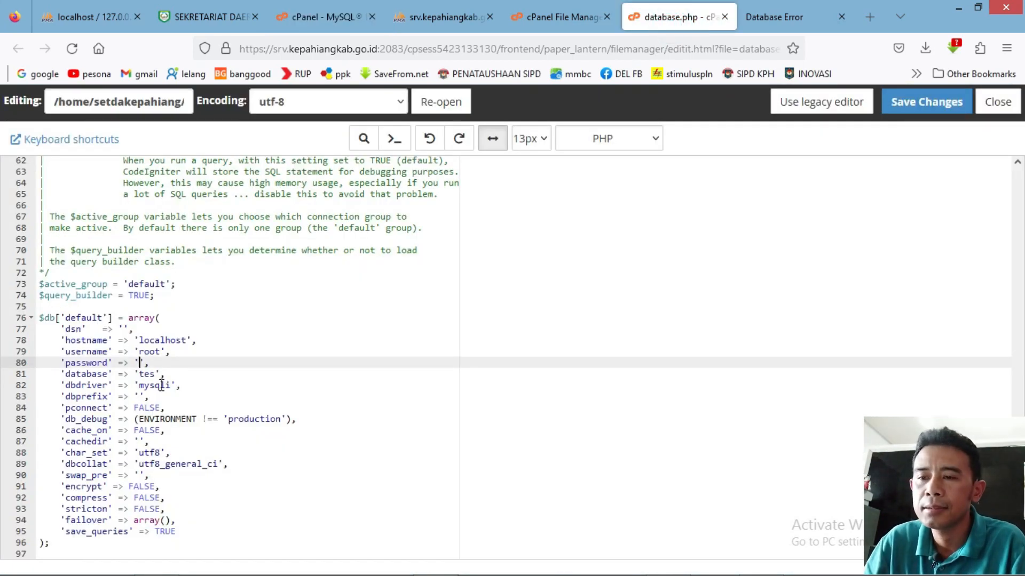
{"action": "left_click", "coordinate": [160, 352]}
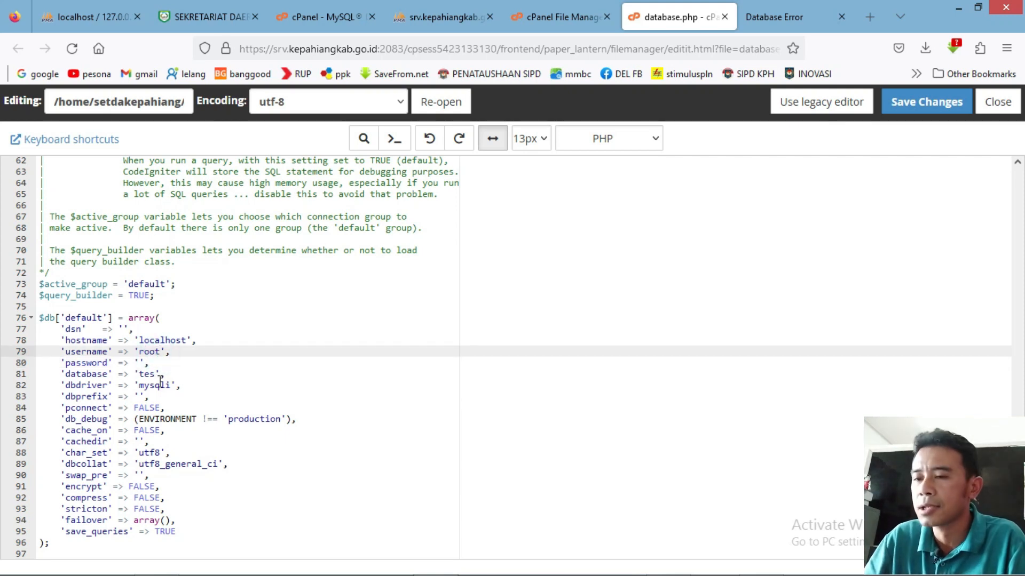
{"action": "key", "text": "BackSpace"}
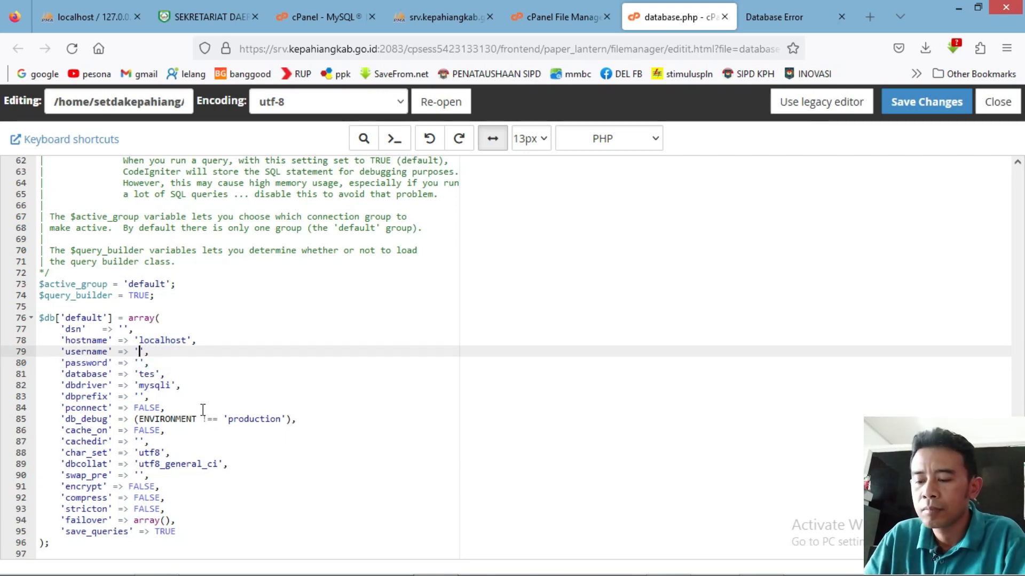
{"action": "key", "text": "ctrl+v"}
{"action": "left_click", "coordinate": [40, 363]}
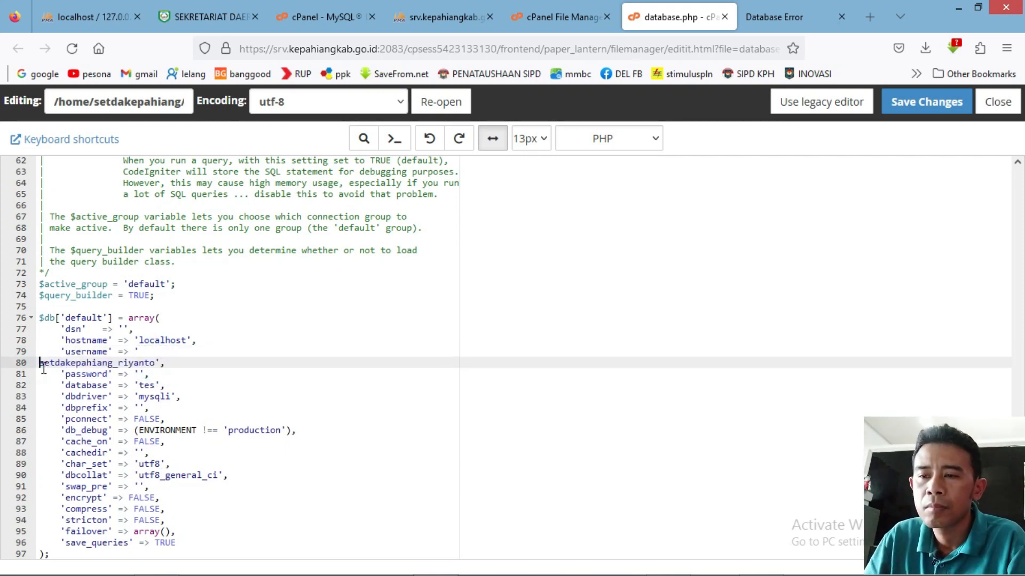
{"action": "key", "text": "BackSpace"}
{"action": "key", "text": "BackSpace"}
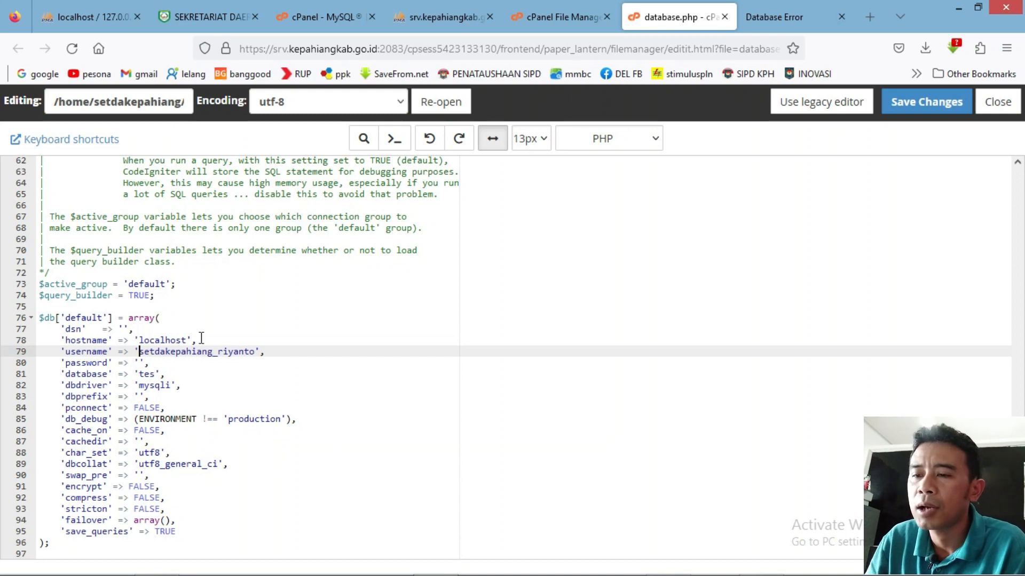
Type the MySQL user's password into the config's empty password value.
{"action": "left_click", "coordinate": [138, 363]}
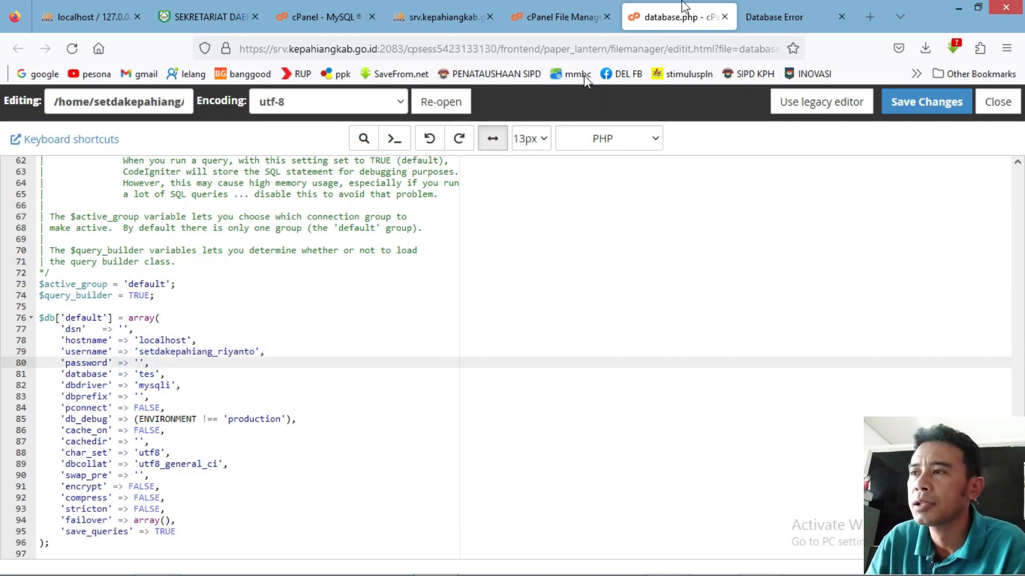
{"action": "left_click", "coordinate": [543, 11]}
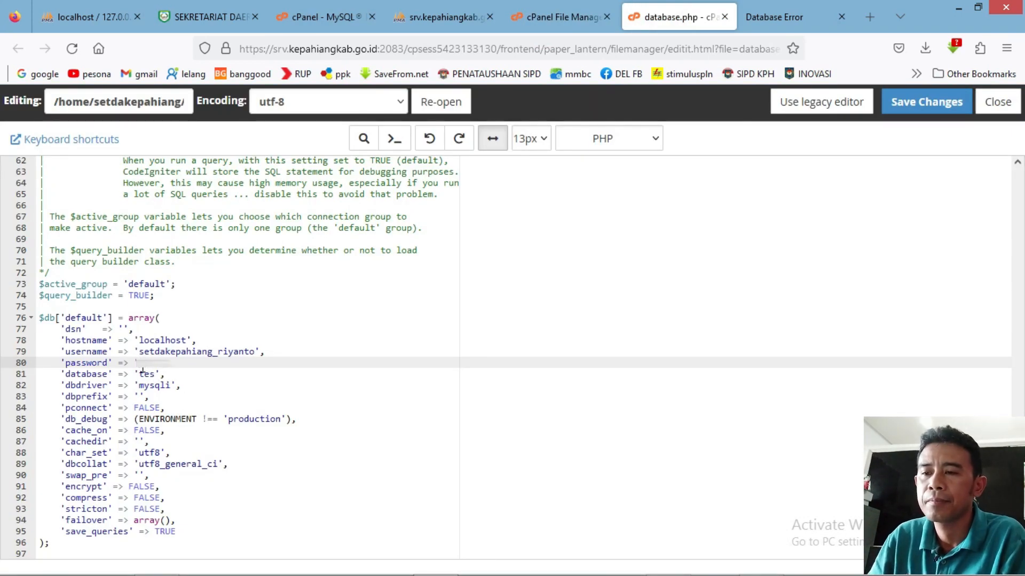
{"action": "type", "text": "*********"}
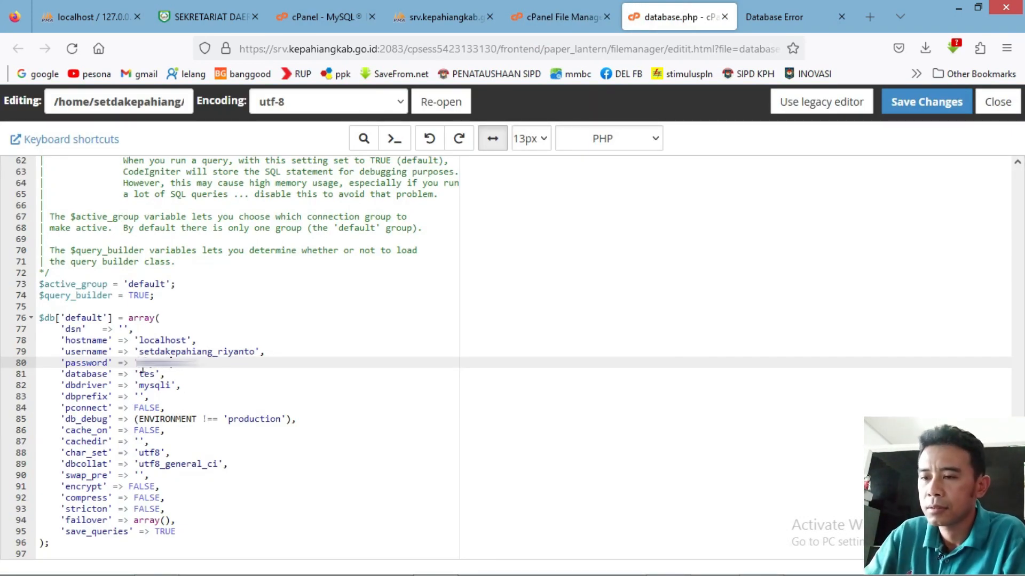
{"action": "type", "text": "*******"}
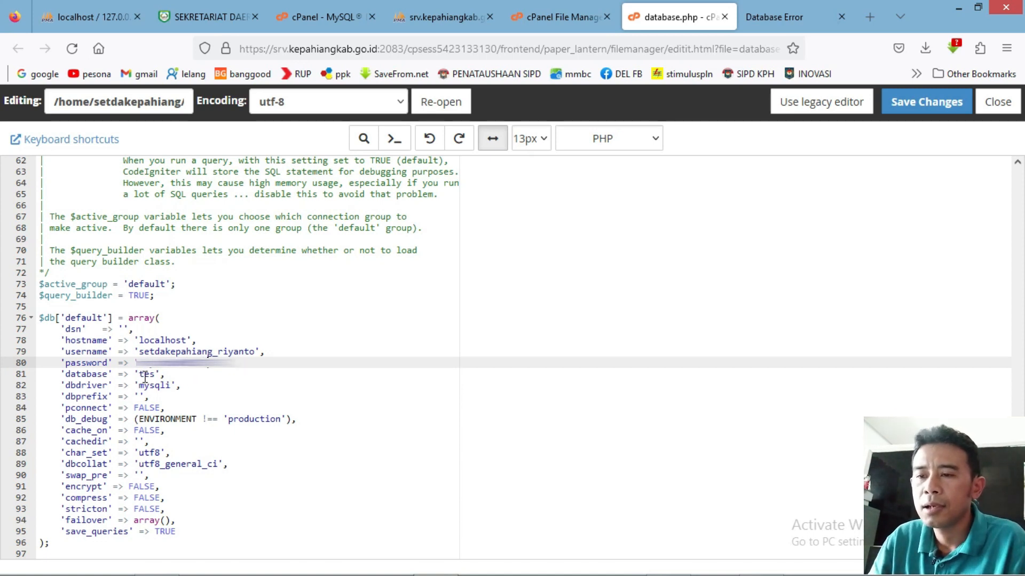
{"action": "left_click", "coordinate": [151, 375]}
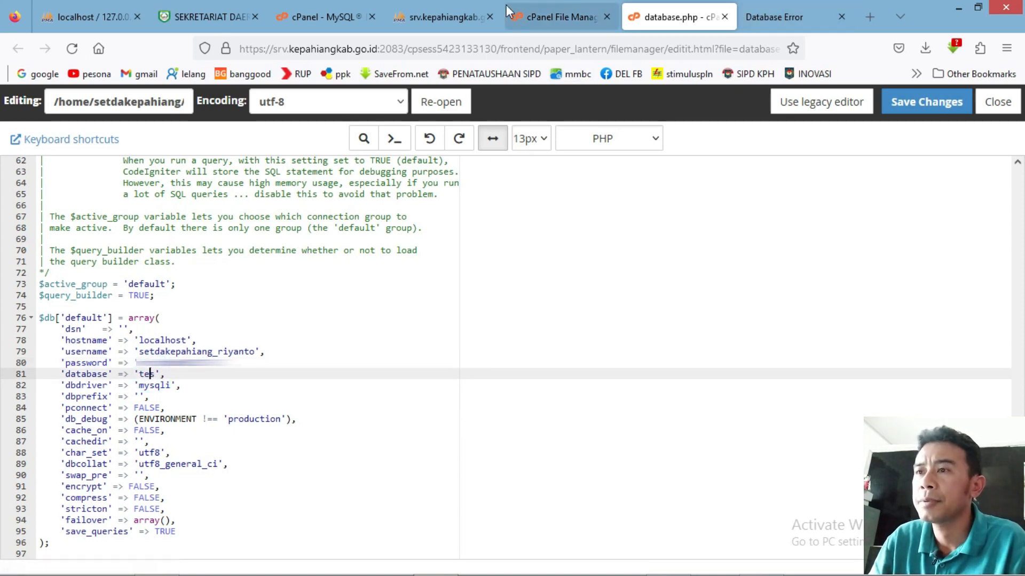
{"action": "left_click", "coordinate": [313, 12]}
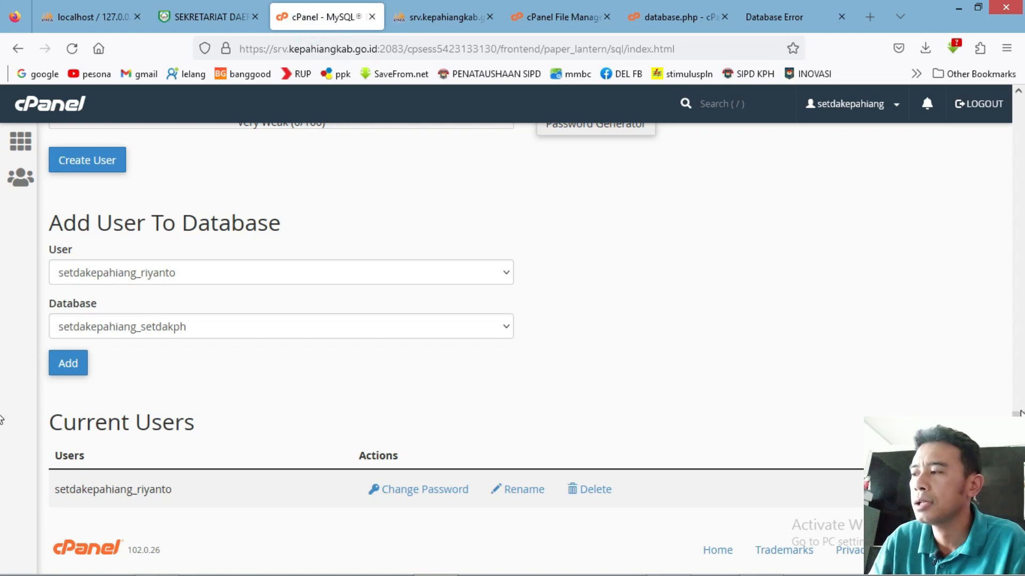
Copy setdakepahiang_setdakph from cPanel and paste it as the config's database value, replacing tes.
{"action": "scroll", "coordinate": [2, 472], "scroll_direction": "up", "scroll_amount": 10}
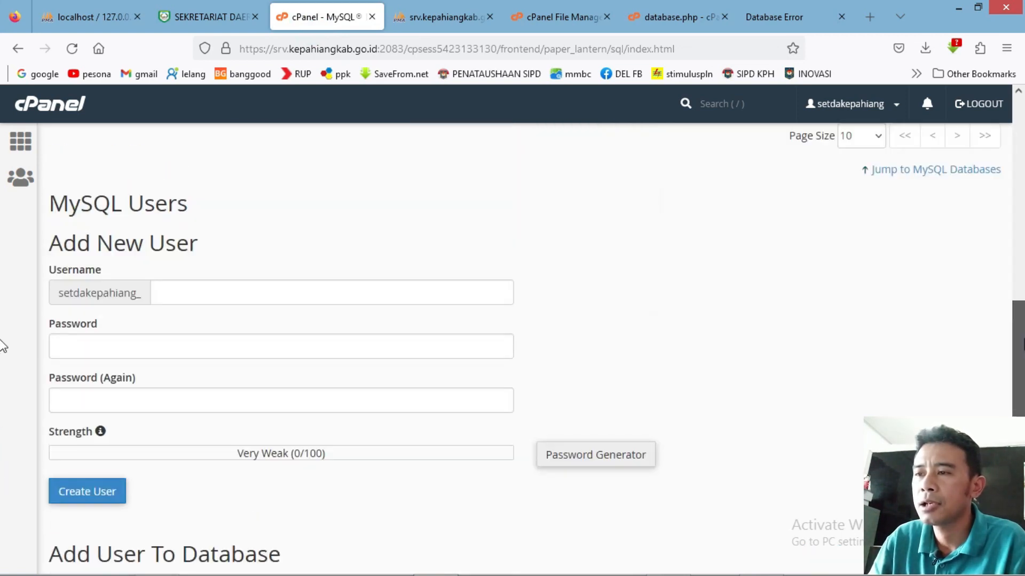
{"action": "scroll", "coordinate": [3, 262], "scroll_direction": "up", "scroll_amount": 3}
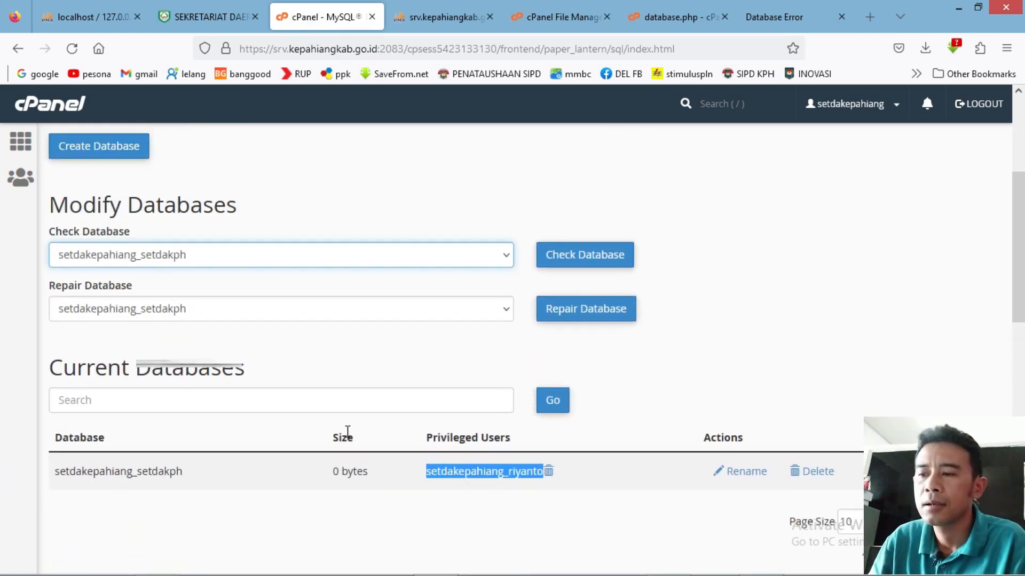
{"action": "left_click_drag", "start_coordinate": [202, 473], "coordinate": [44, 485]}
{"action": "key", "text": "ctrl+c"}
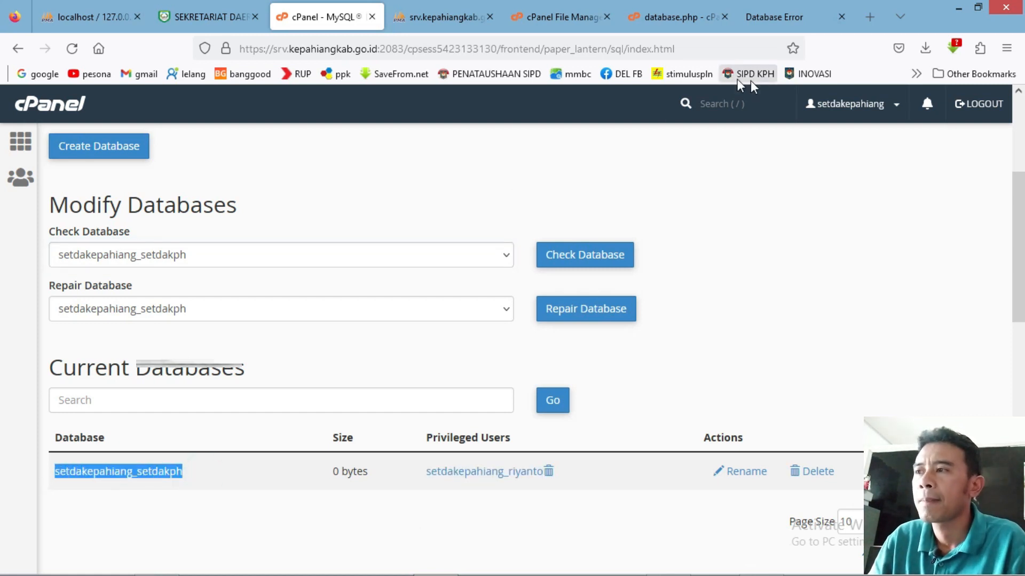
{"action": "left_click", "coordinate": [672, 16]}
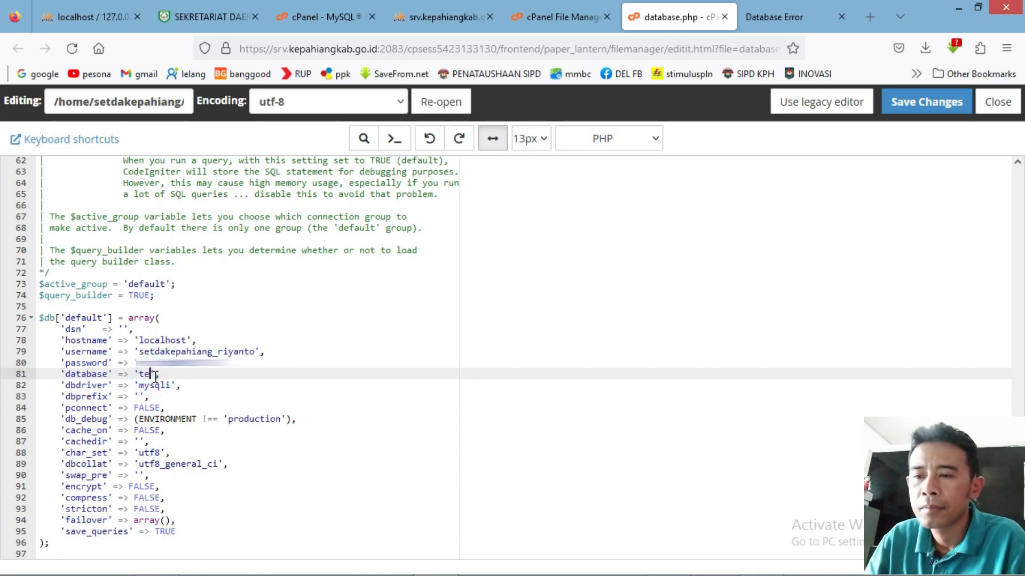
{"action": "key", "text": "ctrl+v"}
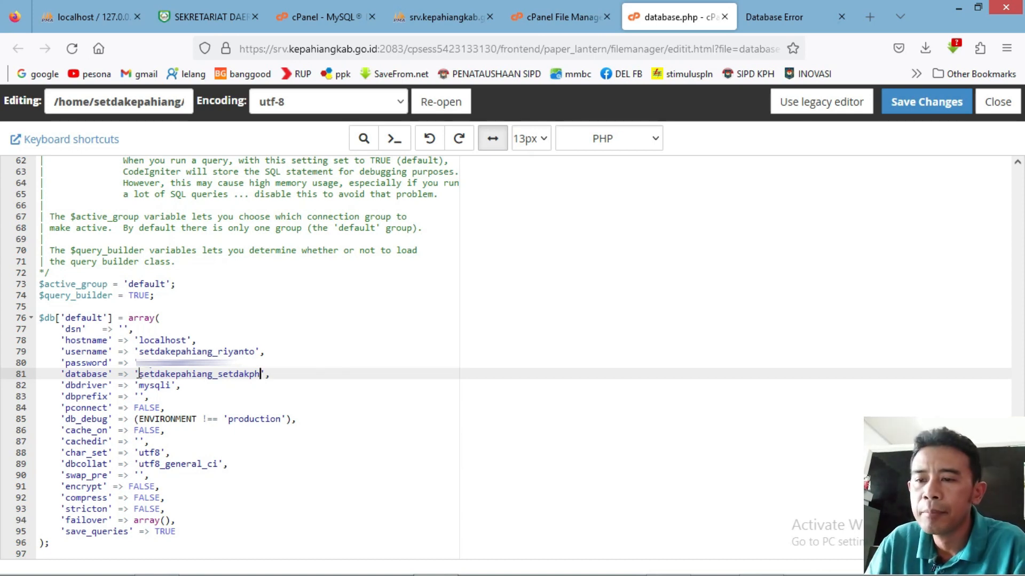
{"action": "left_click", "coordinate": [367, 376]}
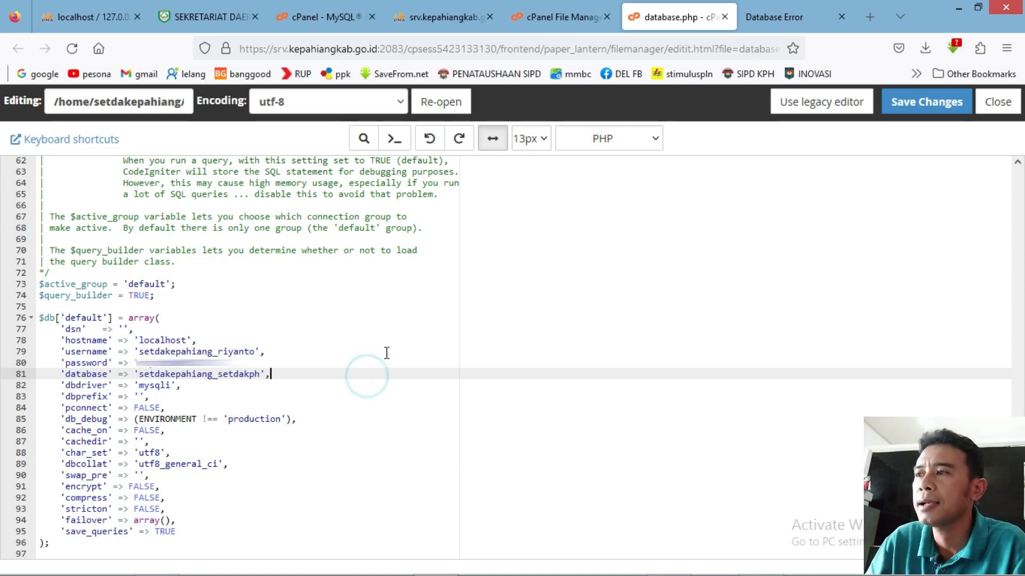
Reload setda.kepahiangkab.go.id in the live site tab, which still shows the database error.
{"action": "left_click", "coordinate": [776, 14]}
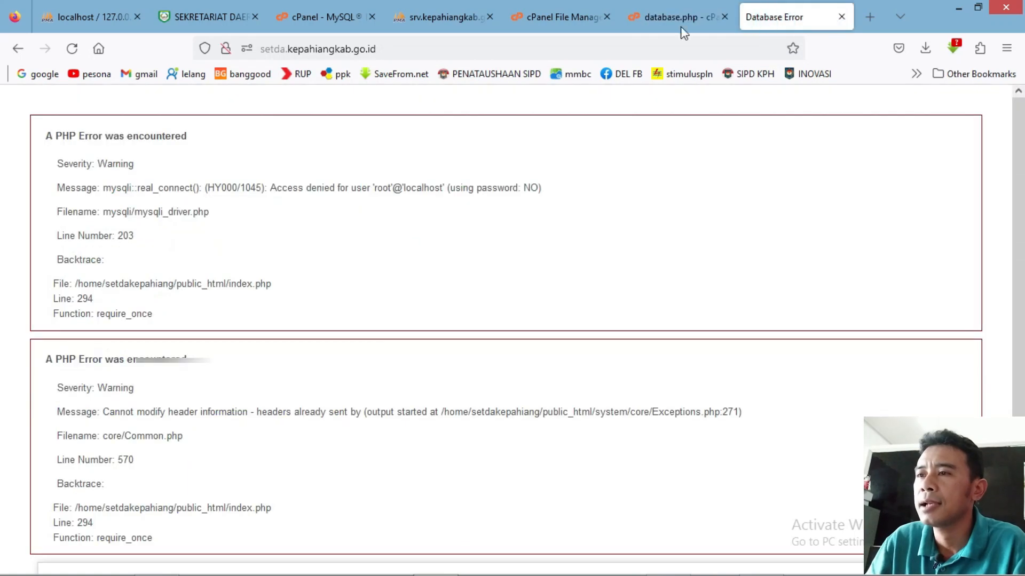
{"action": "left_click", "coordinate": [405, 53]}
{"action": "key", "text": "Return"}
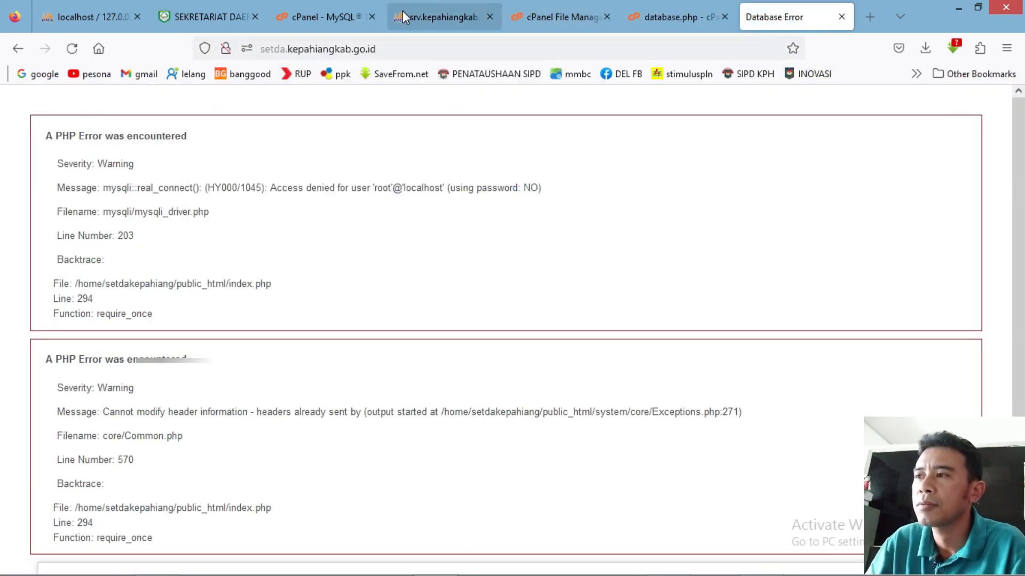
Save the edited database.php in the cPanel editor and return to the site's error tab.
{"action": "left_click", "coordinate": [662, 18]}
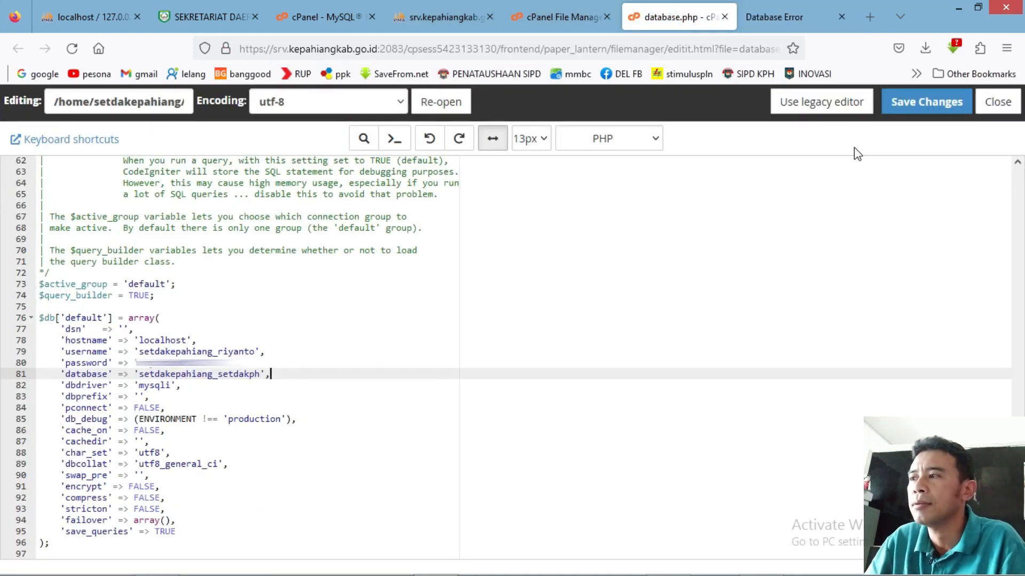
{"action": "left_click", "coordinate": [922, 103]}
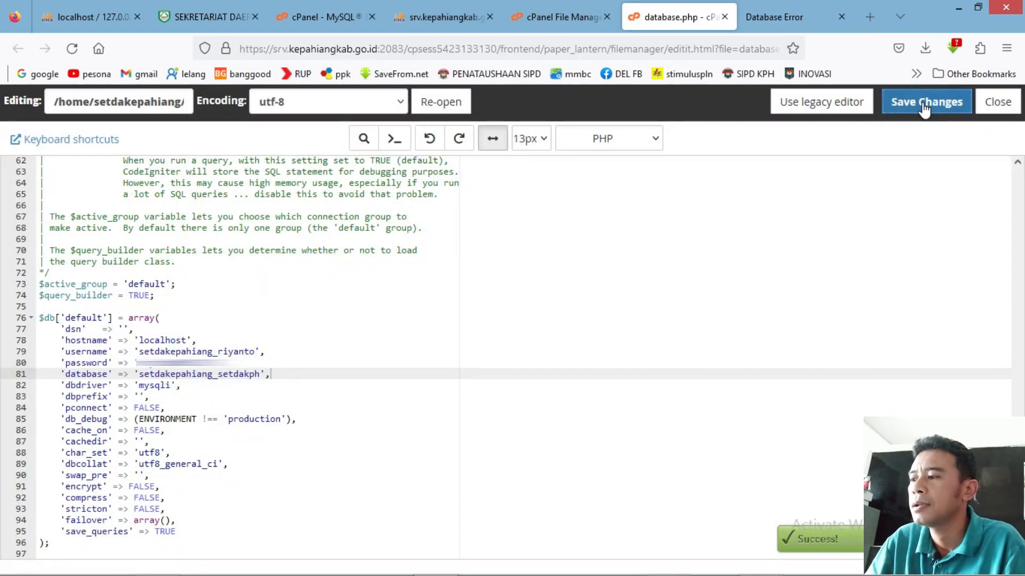
{"action": "left_click", "coordinate": [759, 18]}
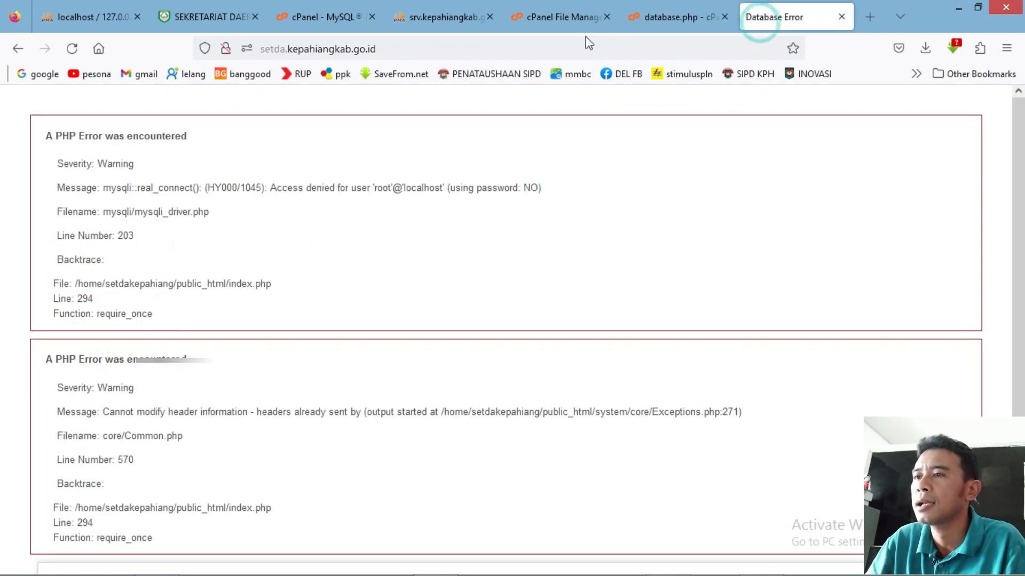
Reload setda.kepahiangkab.go.id so the Sekretariat Daerah Kepahiang homepage loads, then select its address.
{"action": "left_click", "coordinate": [411, 49]}
{"action": "key", "text": "Return"}
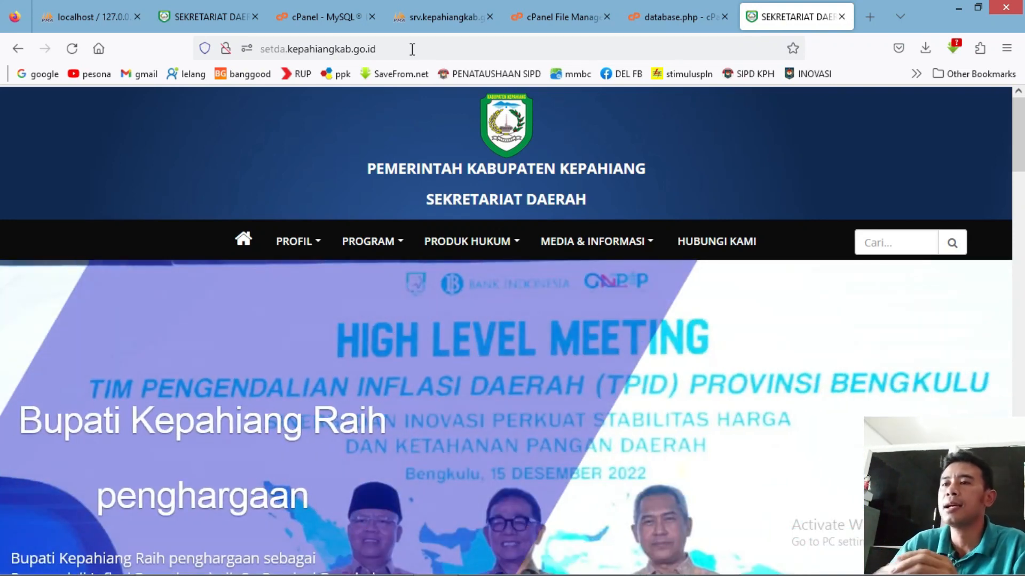
{"action": "left_click_drag", "start_coordinate": [395, 49], "coordinate": [230, 53]}
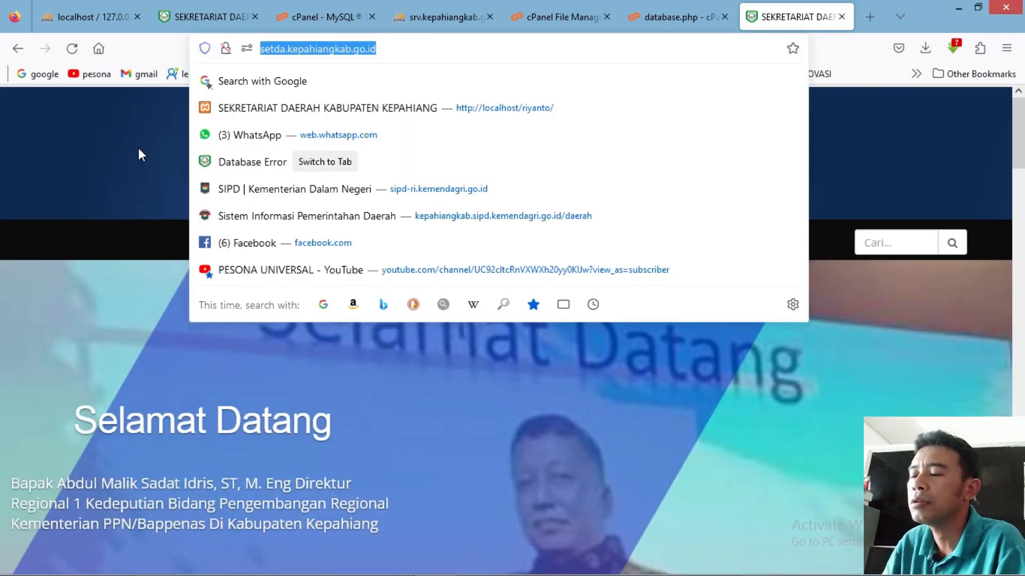
Dismiss the address suggestions and open the PROFIL menu on the live homepage.
{"action": "key", "text": "Escape"}
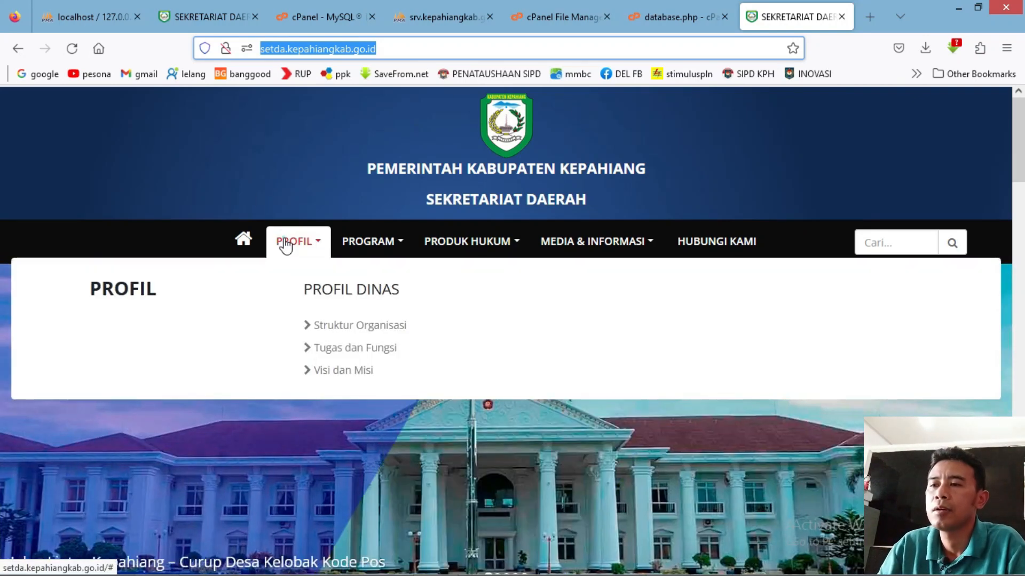
{"action": "left_click", "coordinate": [286, 244]}
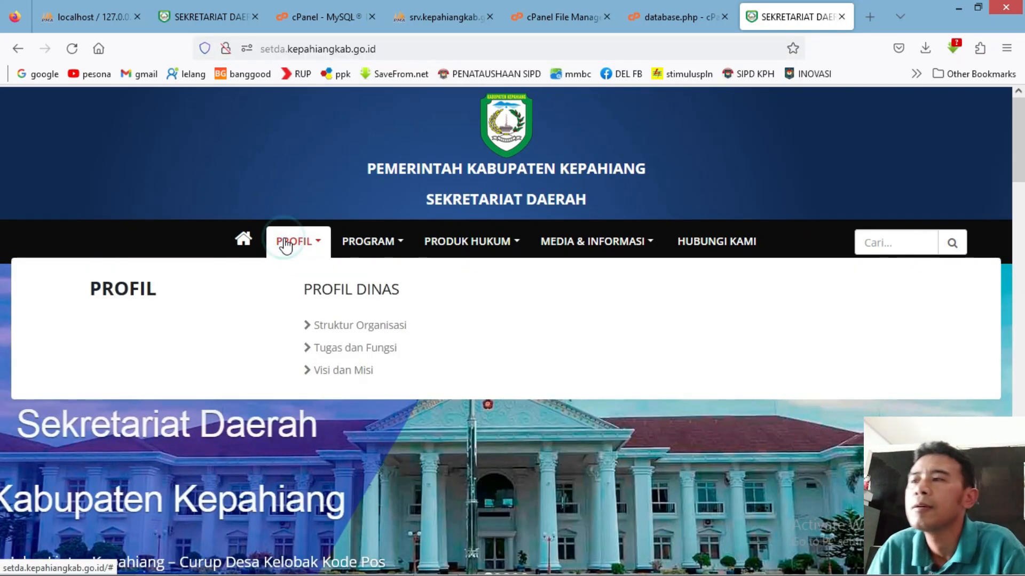